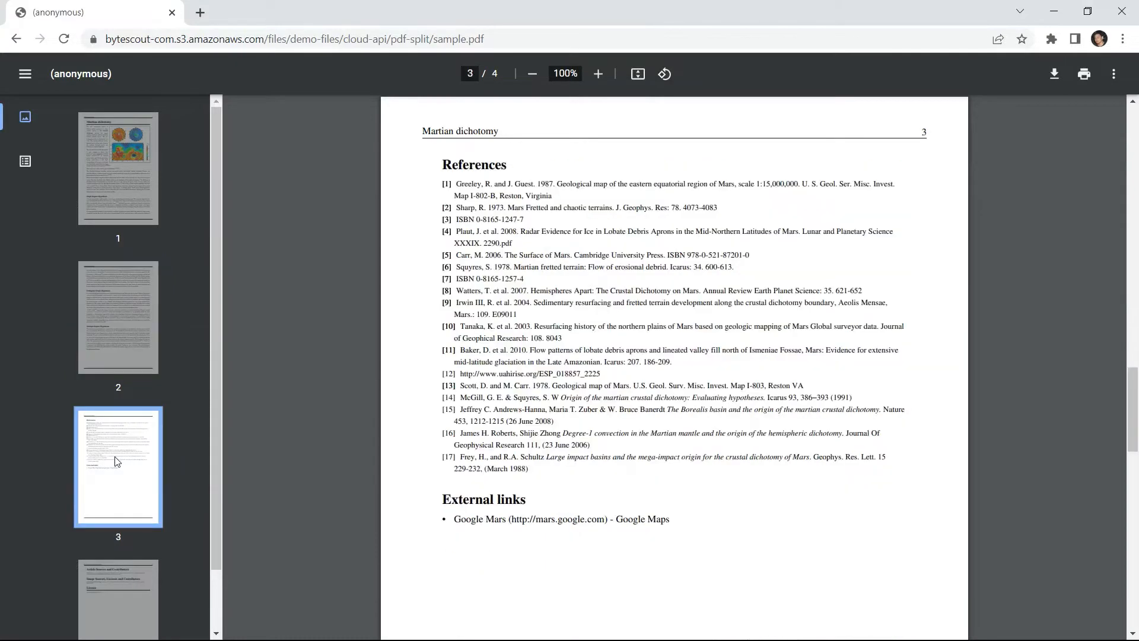
Step: View page 4 of the sample PDF
click(117, 609)
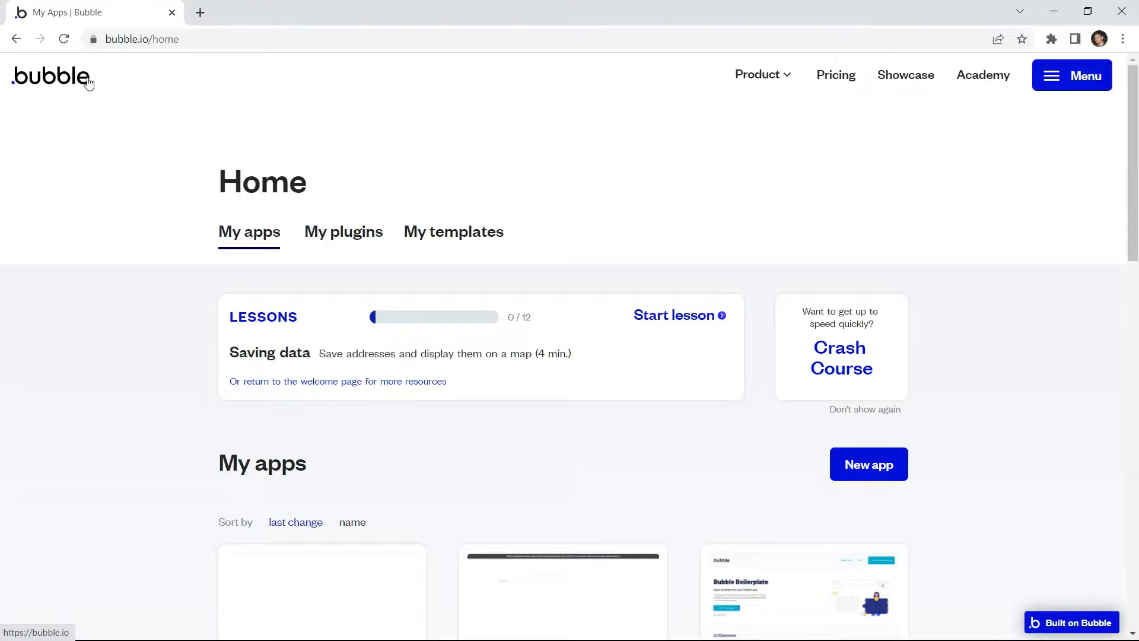
Step: Create a template named "PDF.co Delete Pages" with a new app called "pdf-delete-pages", certifying ownership of the intellectual property rights
click(457, 239)
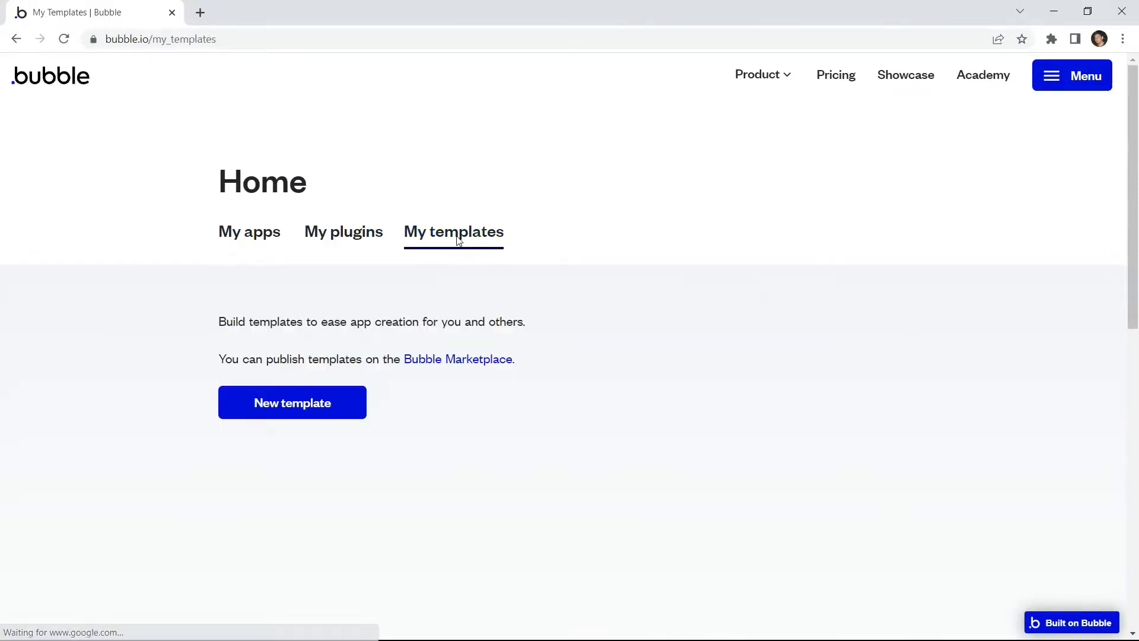
click(322, 403)
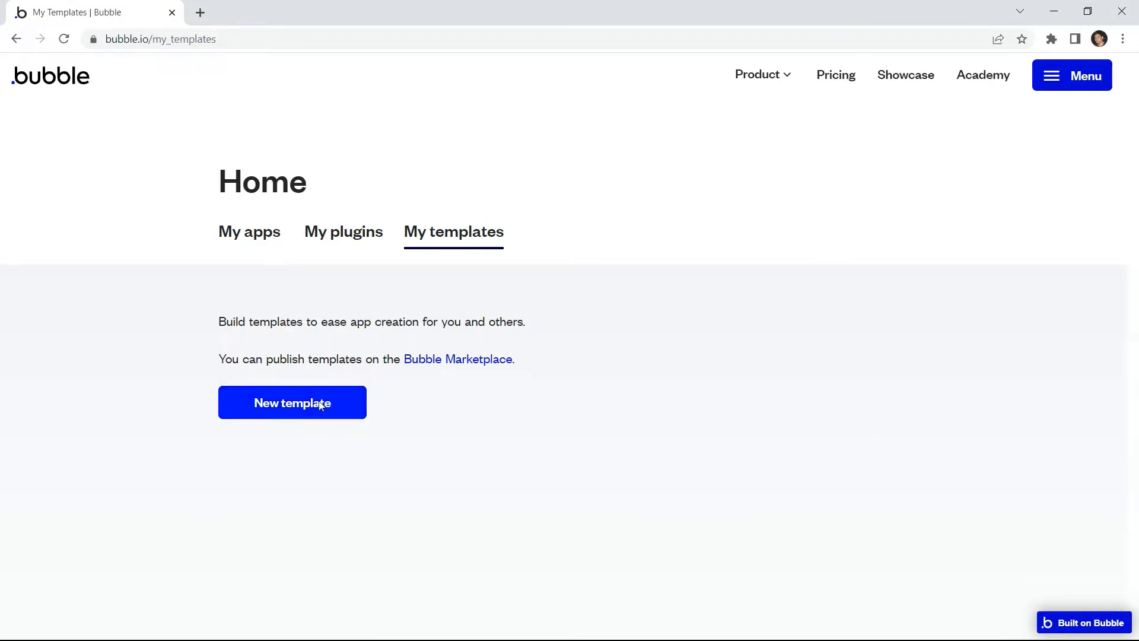
text(PDF)
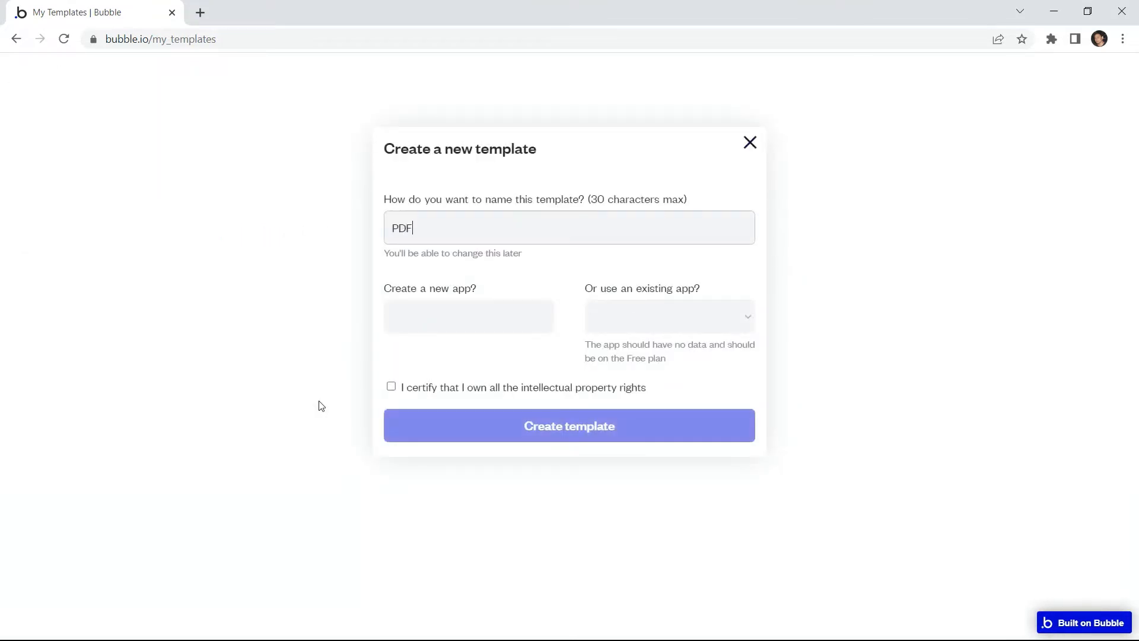
text(.co Delete Pages)
click(426, 320)
text(pdf)
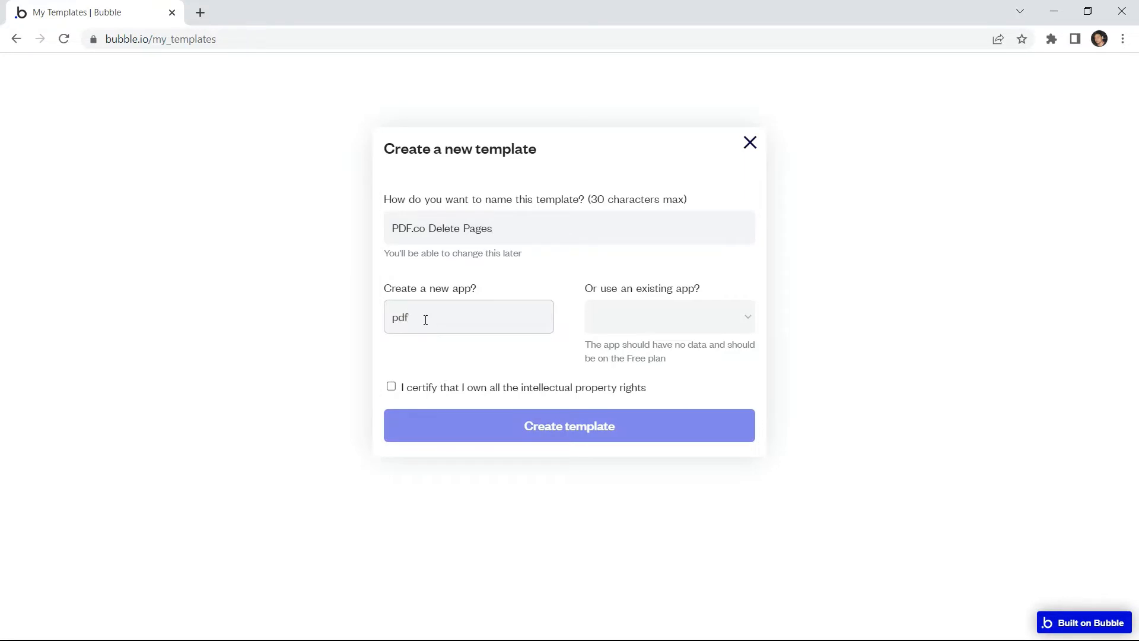
text(-delete-pages)
click(391, 387)
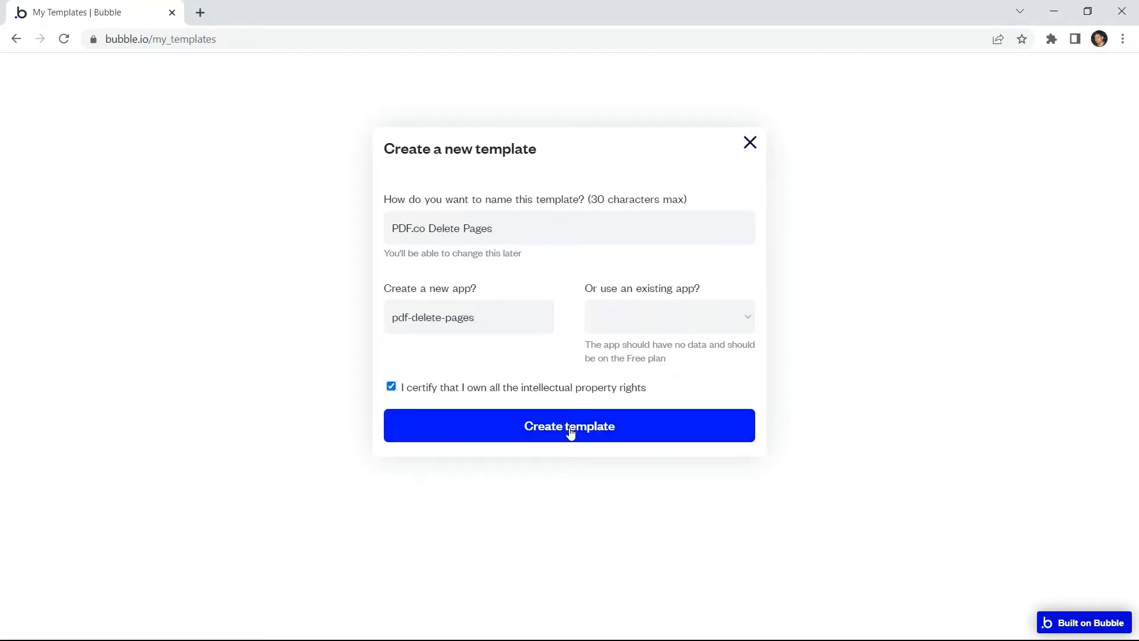
click(570, 433)
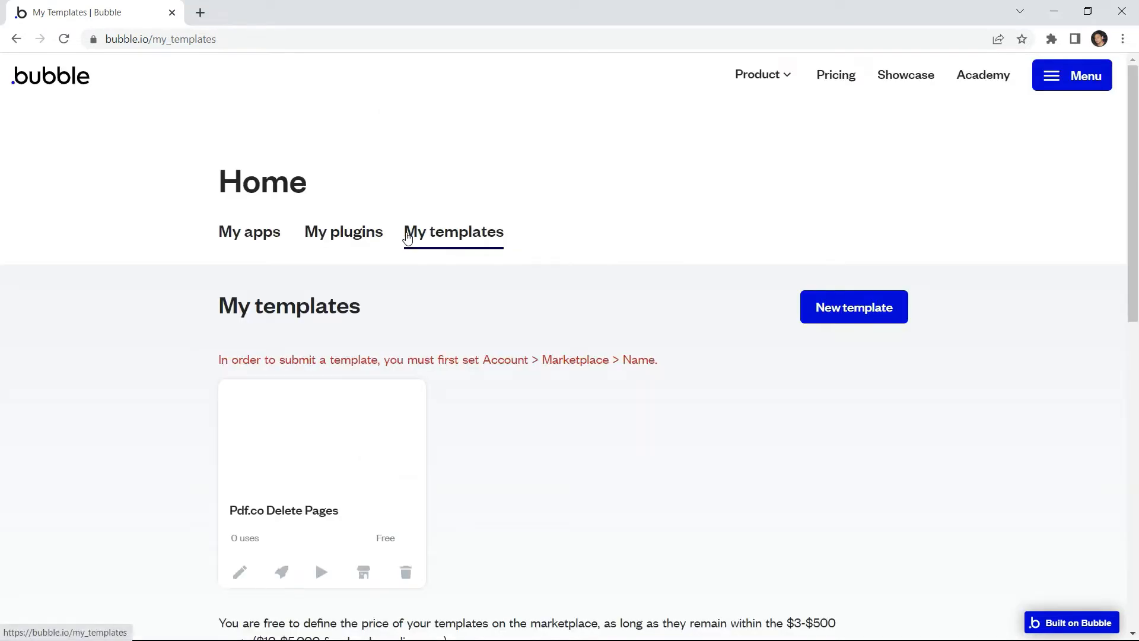
Step: Open the new template for editing, start it with a blank page and dismiss the application assistant
click(240, 572)
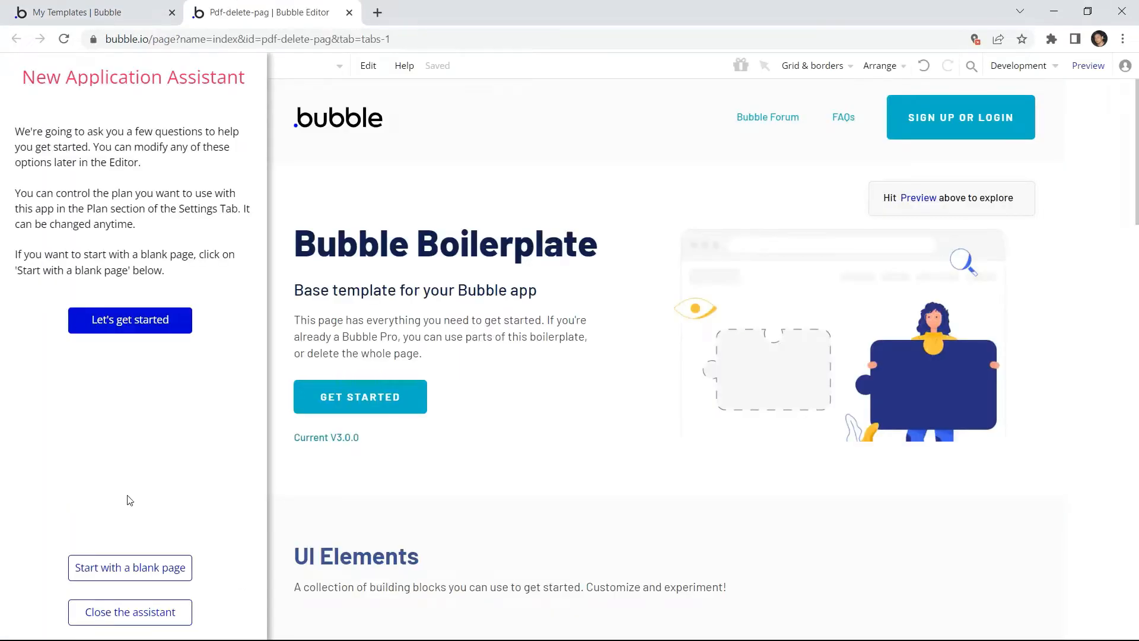
click(127, 570)
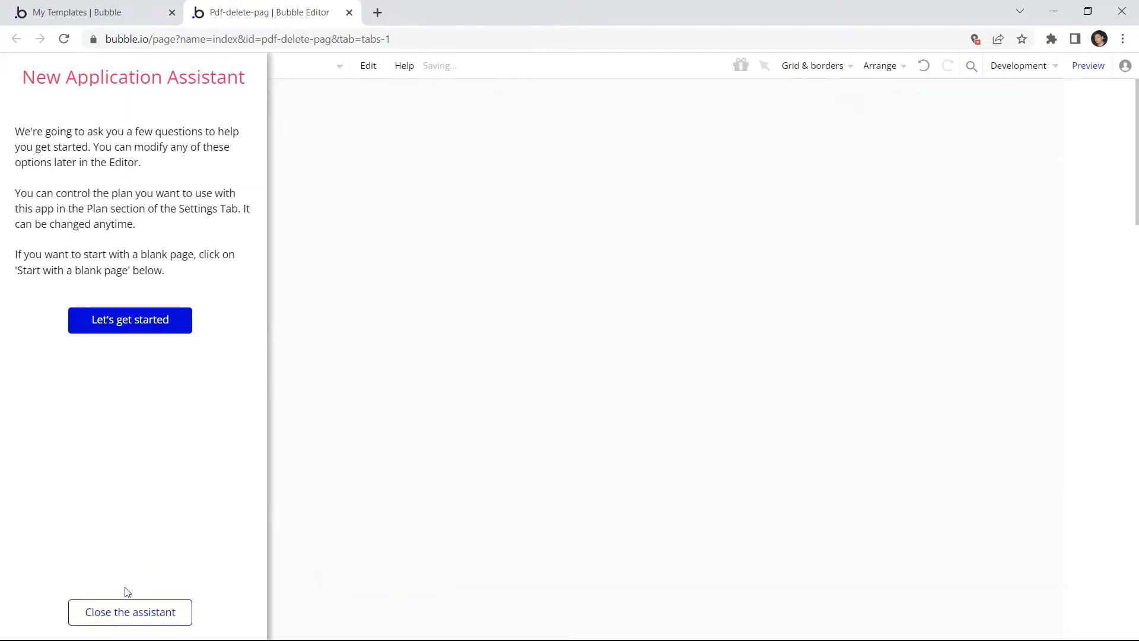
click(125, 613)
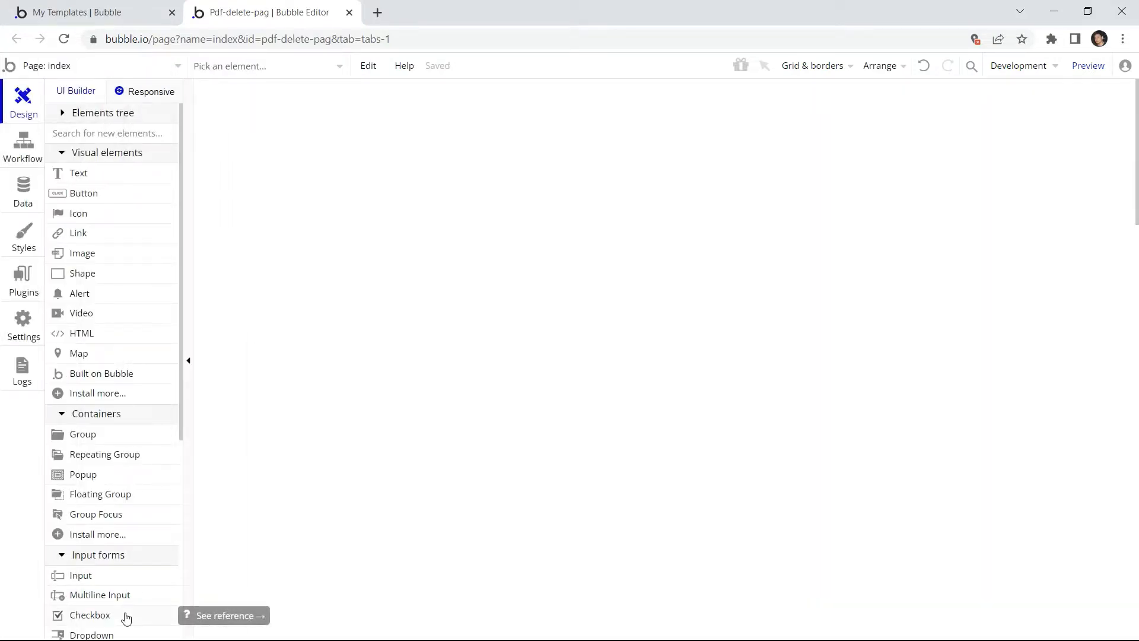
Step: Draw an input element about 277 by 39 px in the page's upper area and set its placeholder to "Source File"
click(104, 582)
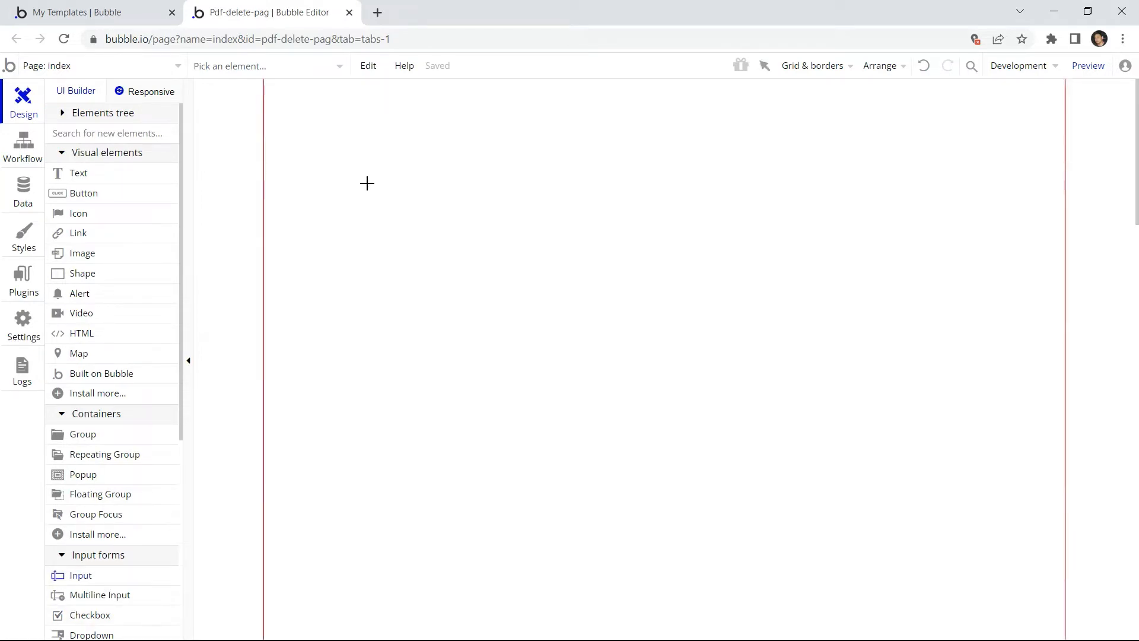
drag(366, 183, 572, 213)
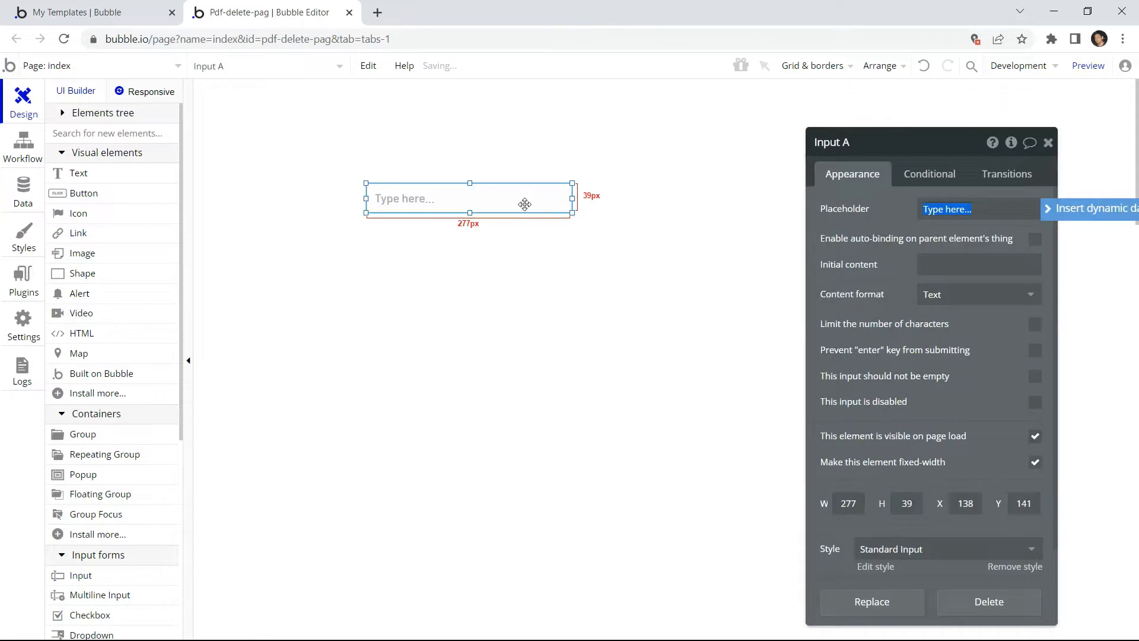
text(Source)
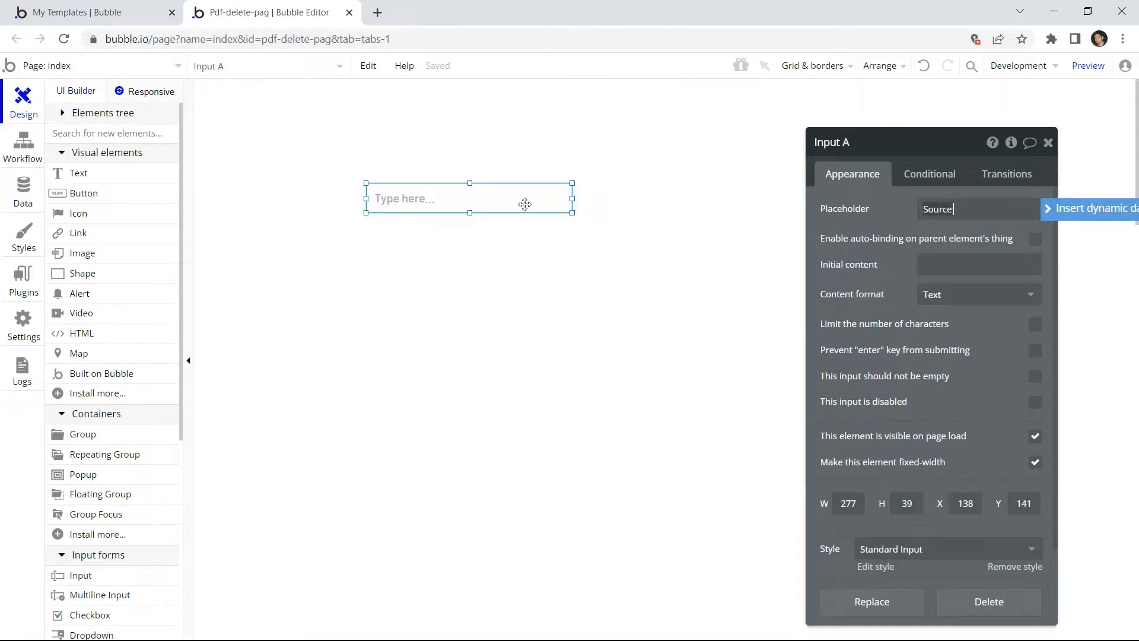
text( File)
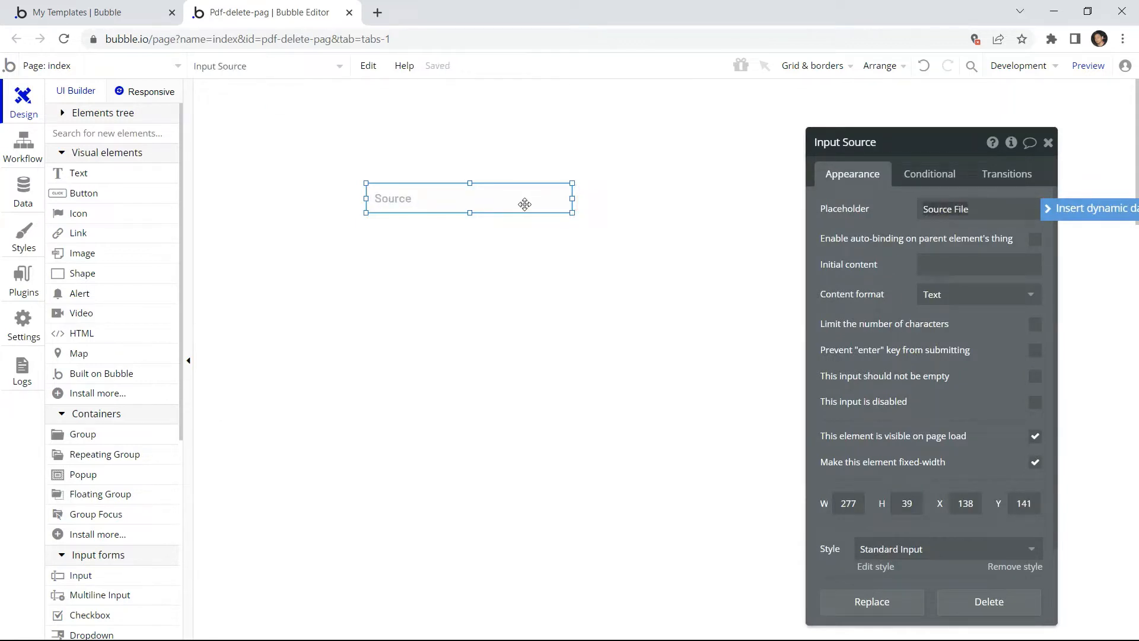
click(525, 205)
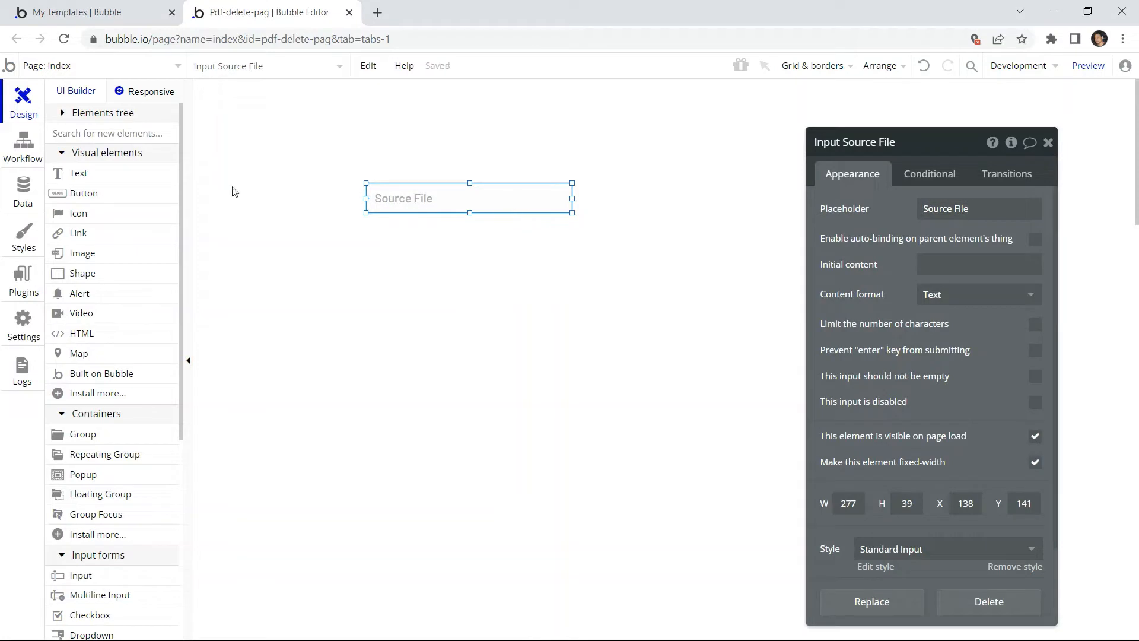
Step: Draw a button about 266 by 25 px below the Source File input and label it "Send Requests"
click(164, 200)
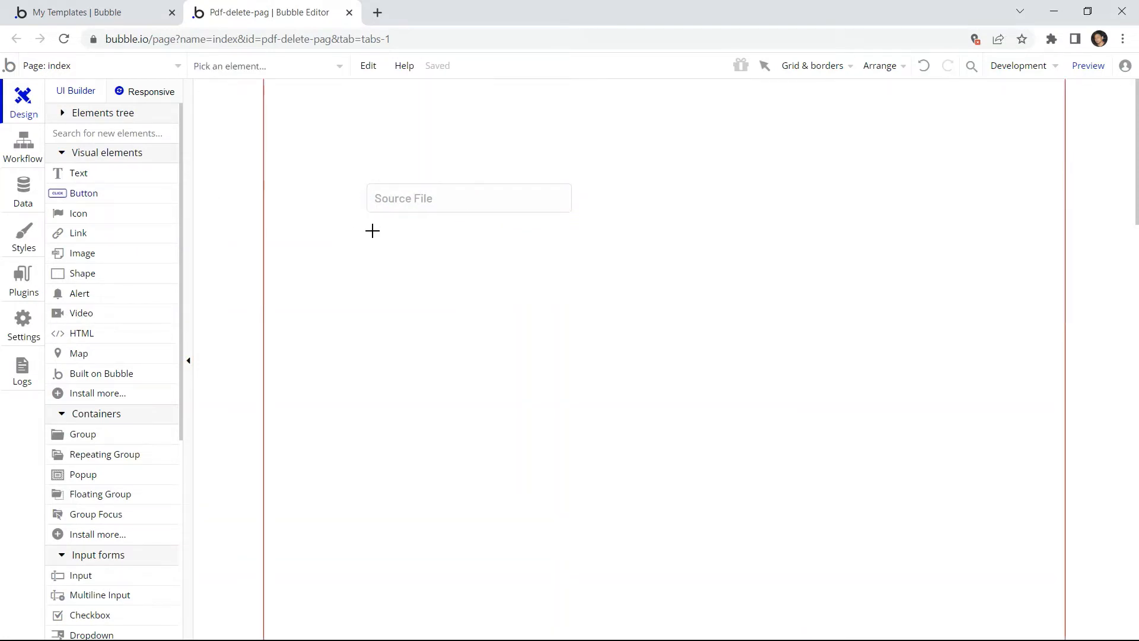
mouse_move(372, 230)
mouse_down()
mouse_move(456, 227)
mouse_move(569, 249)
mouse_up()
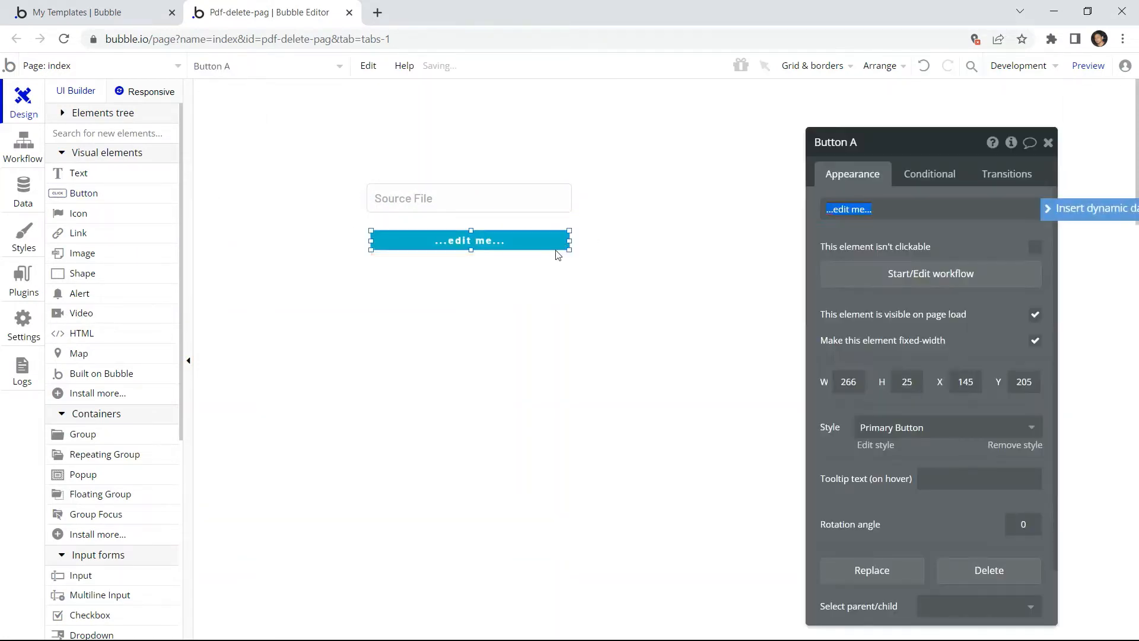
text(Send Requests)
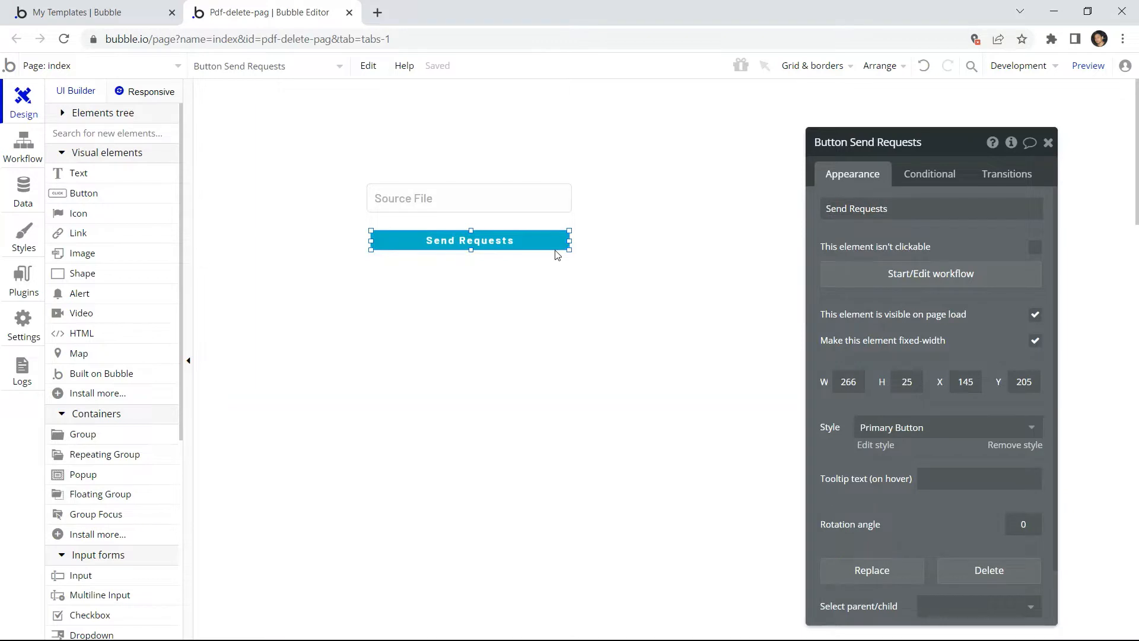
Step: Install the API Connector plugin in the app
click(19, 296)
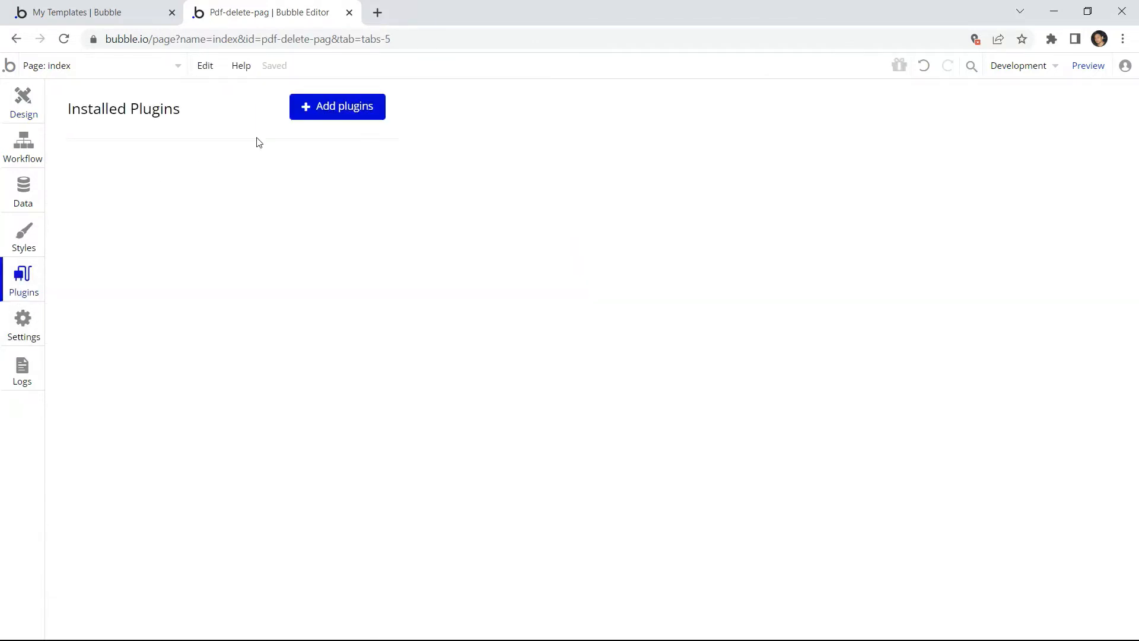
click(340, 108)
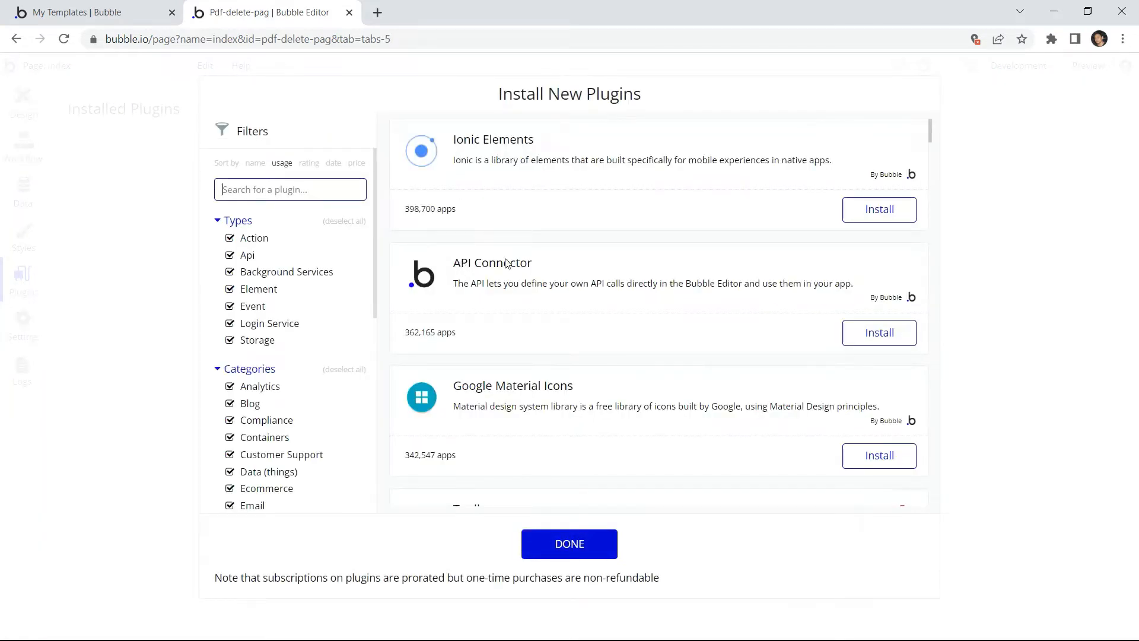
click(856, 338)
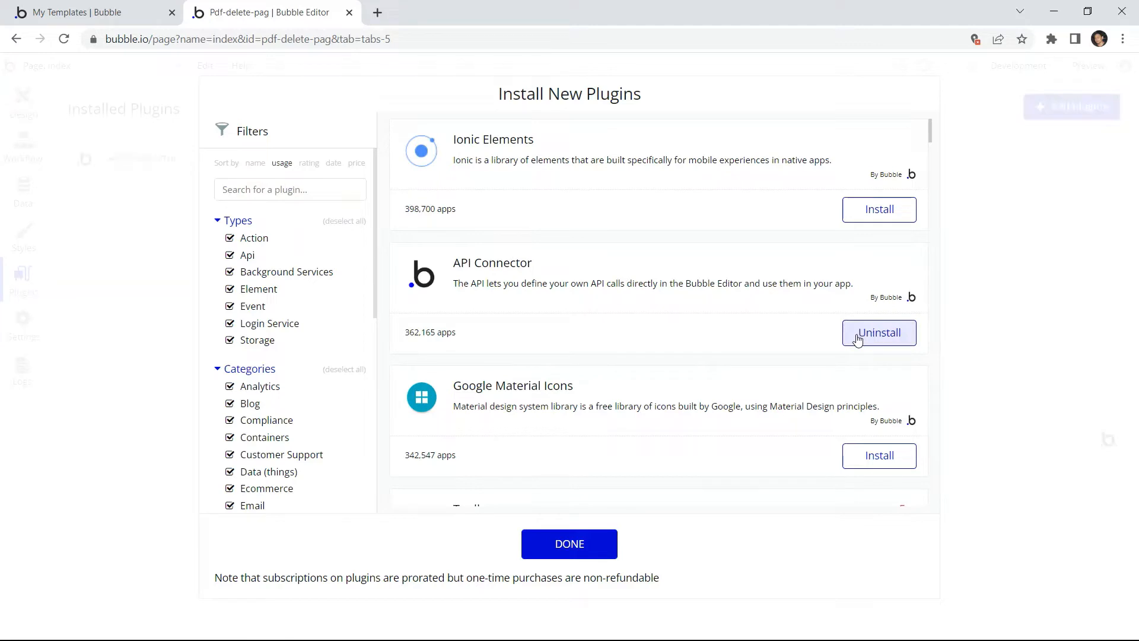
click(588, 541)
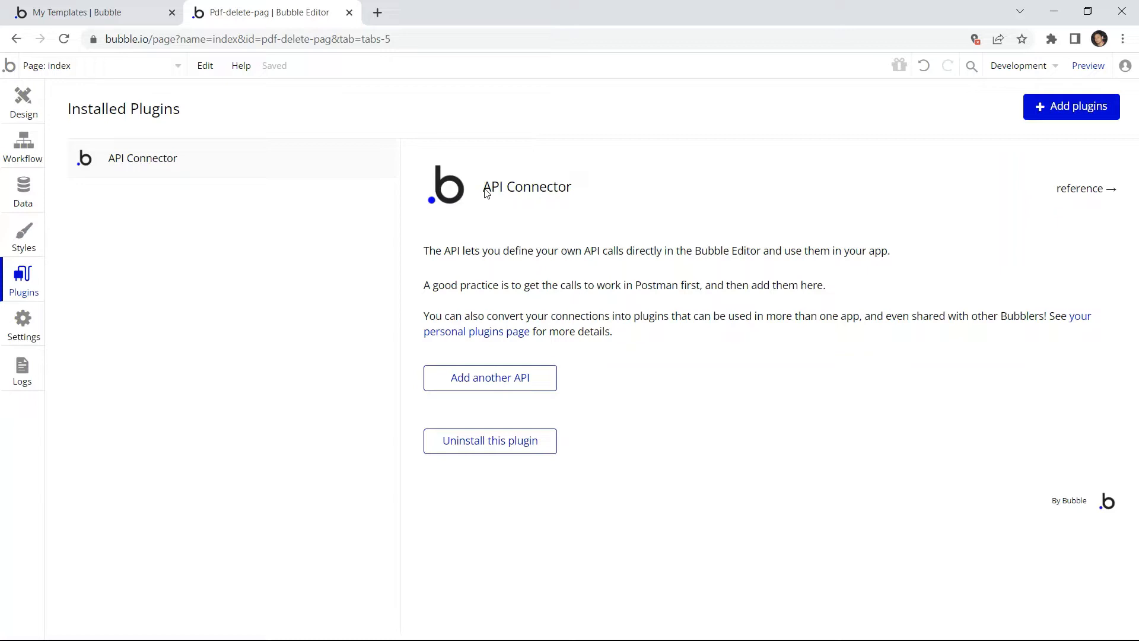
Step: Add a new API to the API Connector and name it "PDF.co Delete Pages"
click(490, 378)
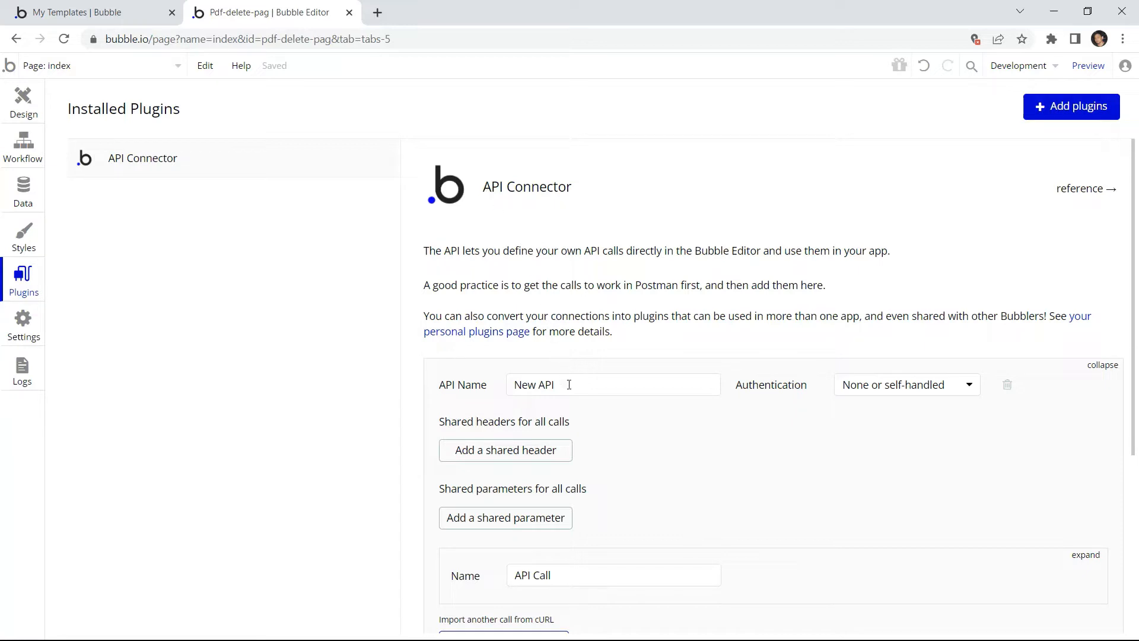
drag(567, 384, 497, 385)
text(PD)
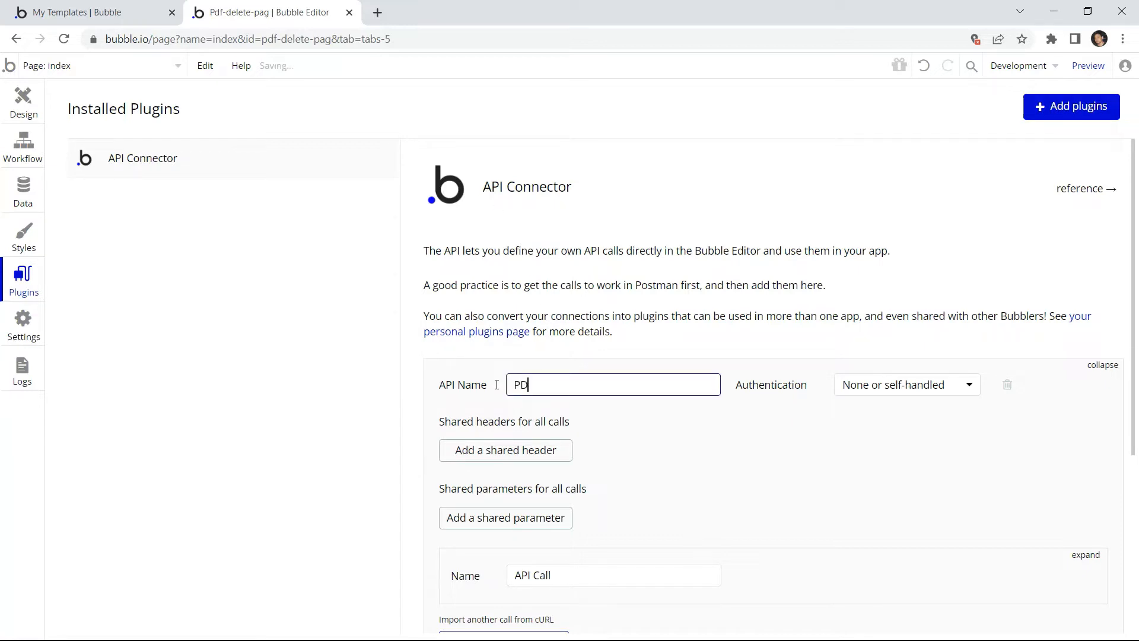
text(F.co Delete Pages)
Step: Name the API call "Delete Pages", use it as an Action and choose JSON as its data type
click(1086, 555)
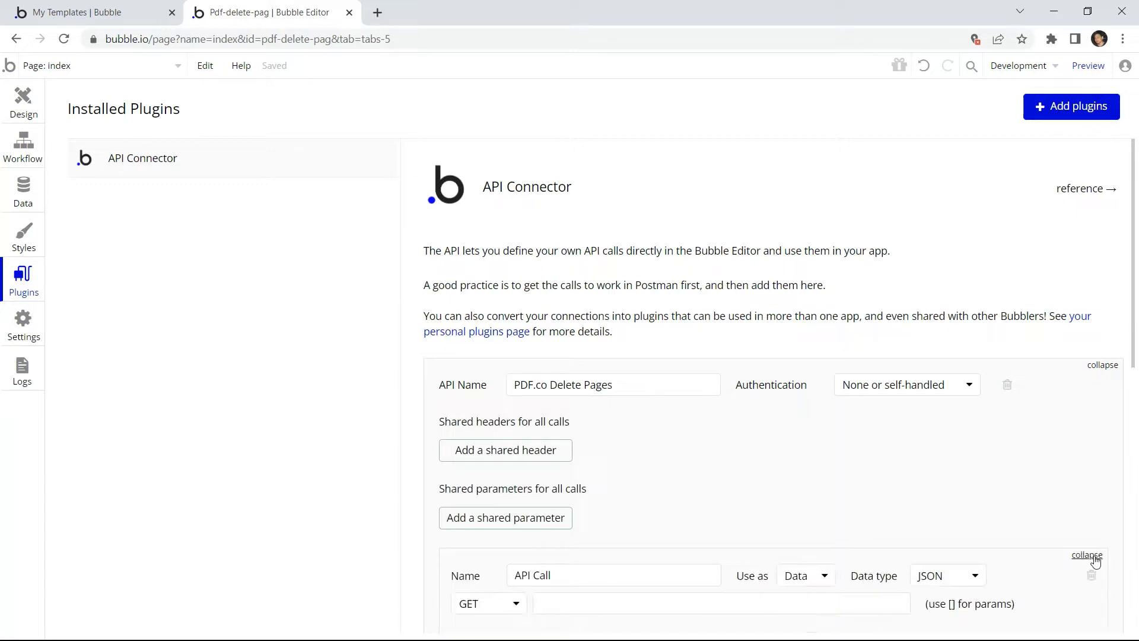
drag(1135, 364, 1136, 512)
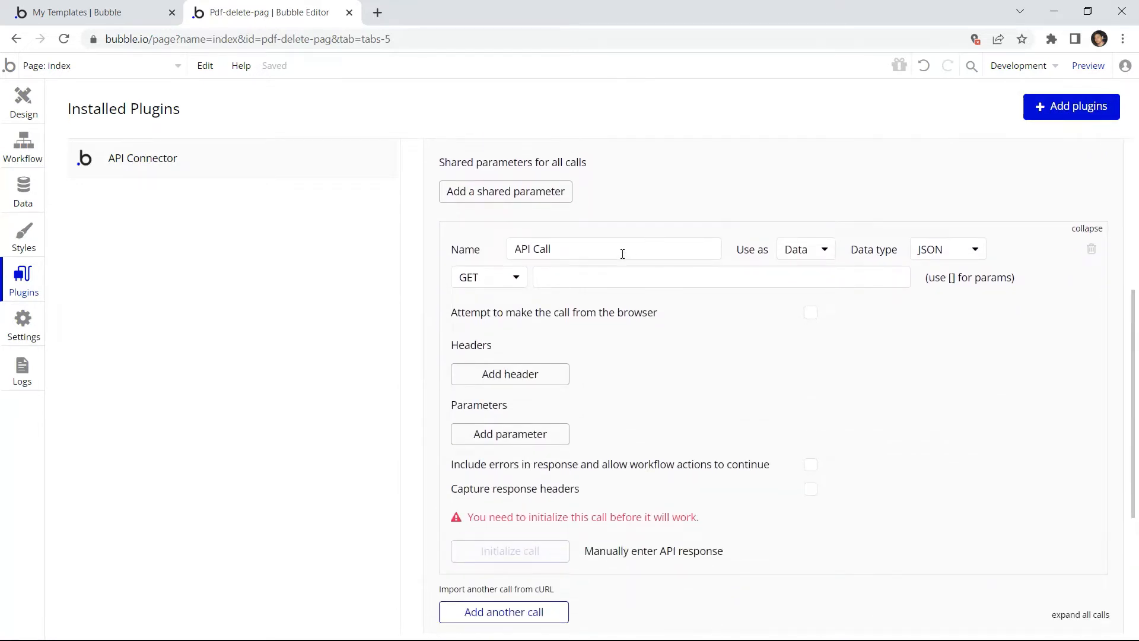
drag(623, 254, 491, 250)
text(De)
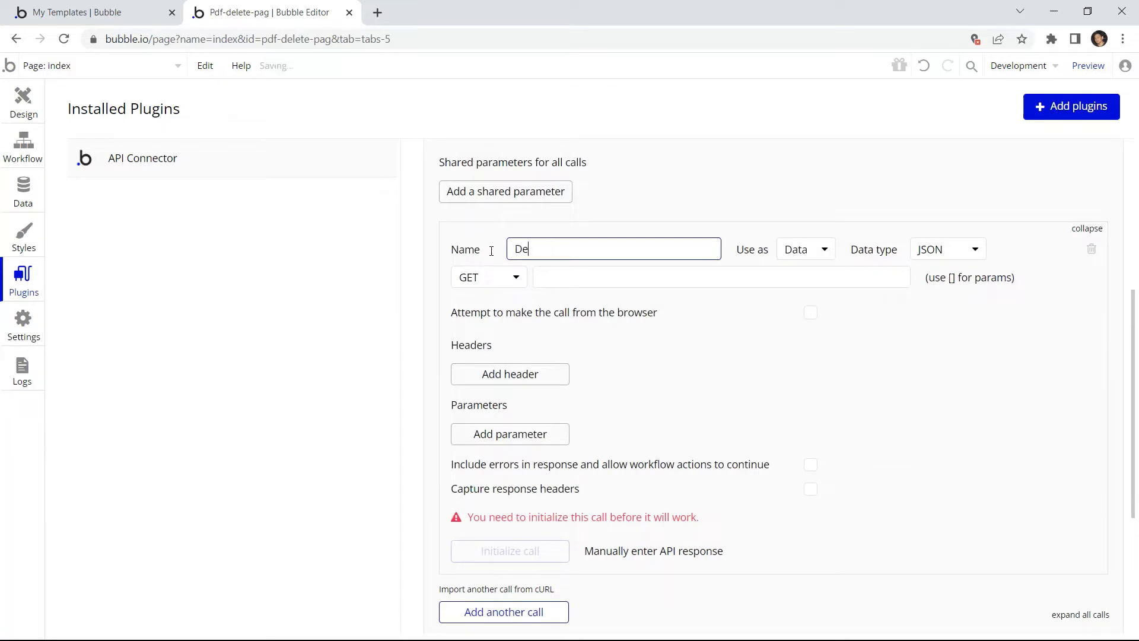
text(lete Pages)
click(828, 252)
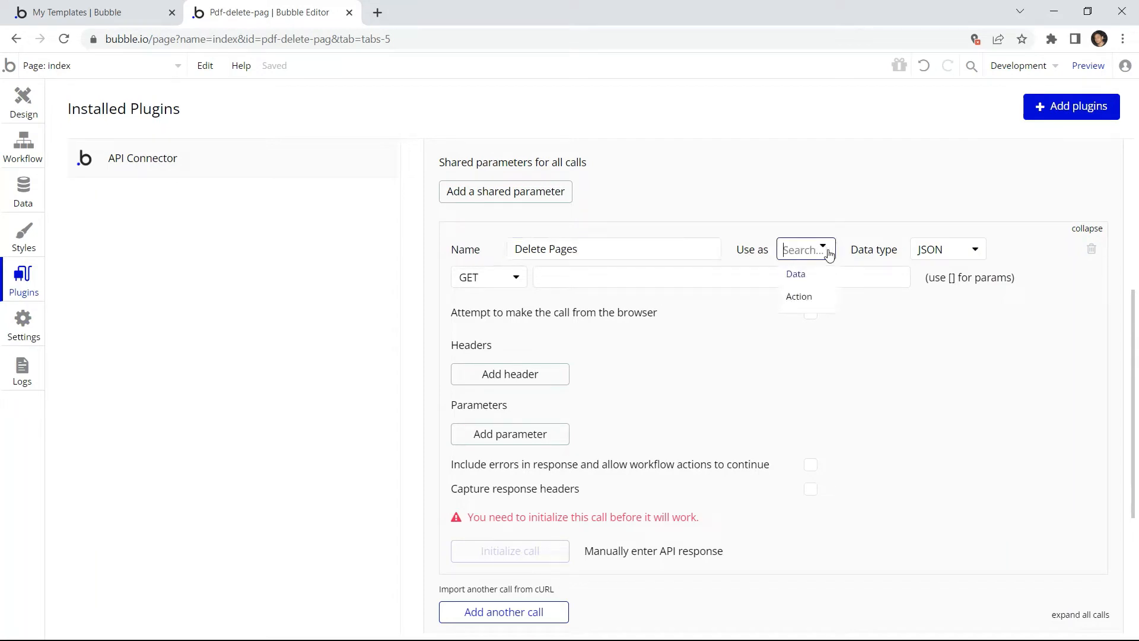
click(809, 296)
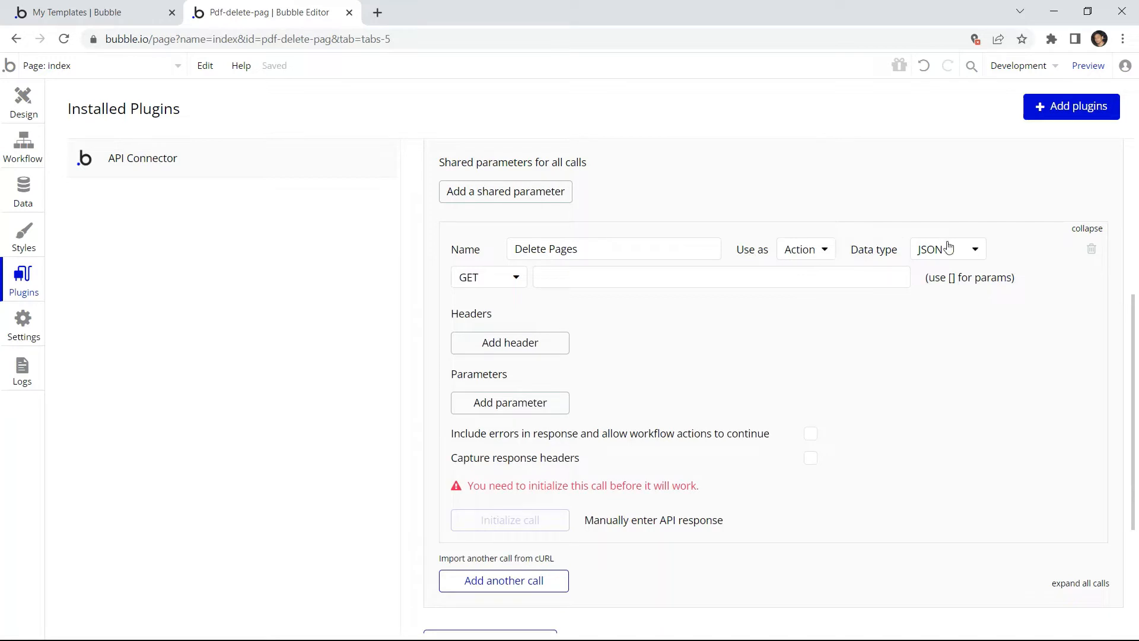
click(976, 252)
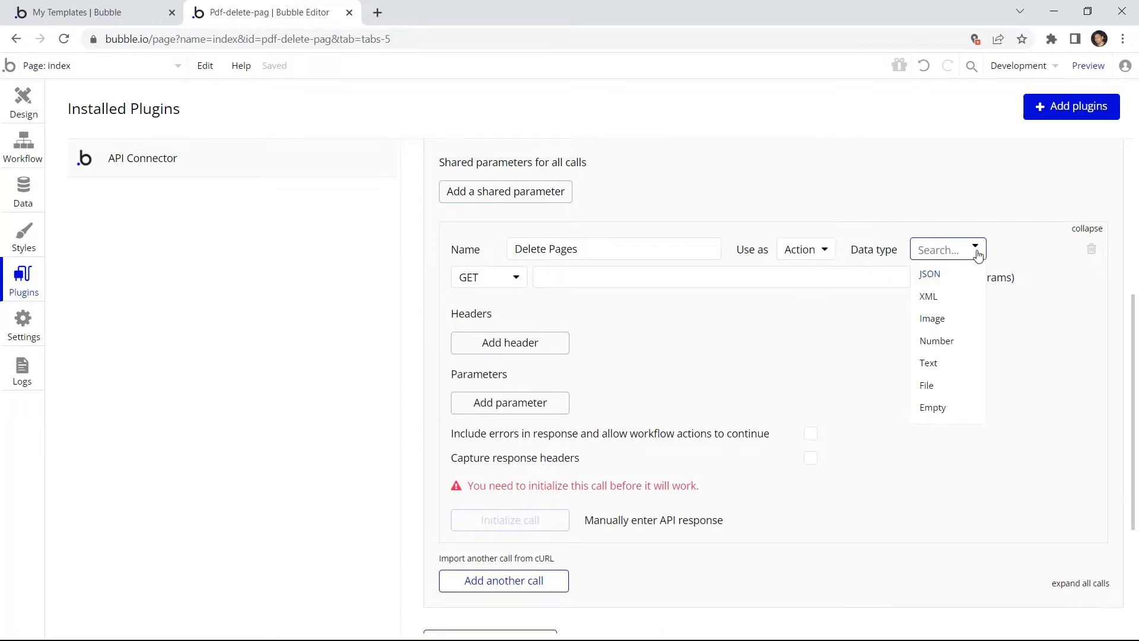
click(939, 275)
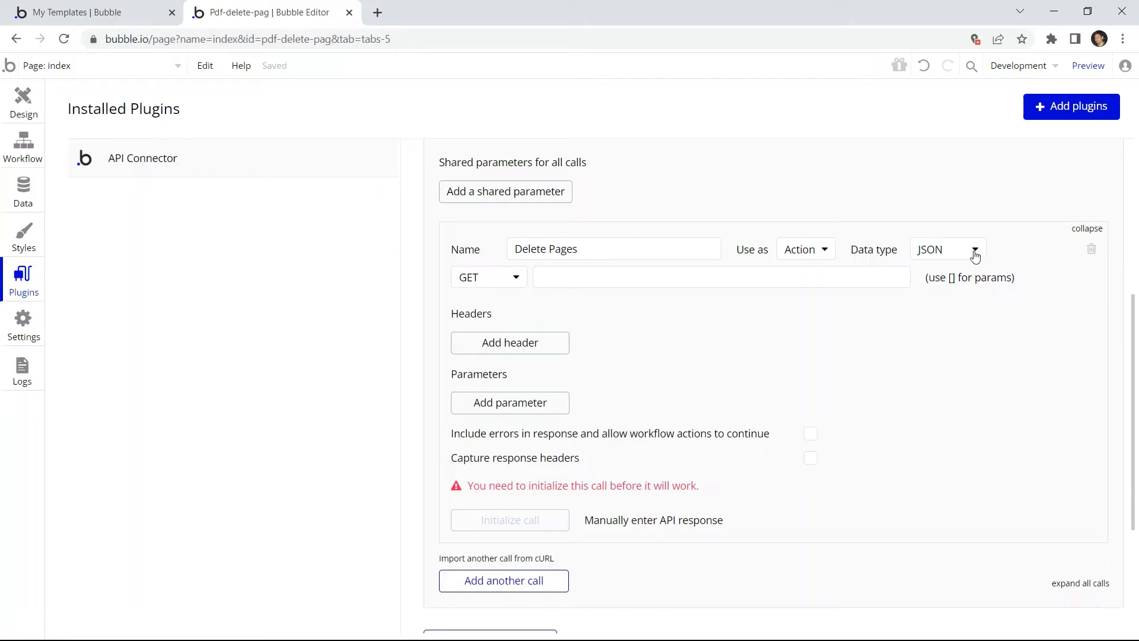
click(517, 280)
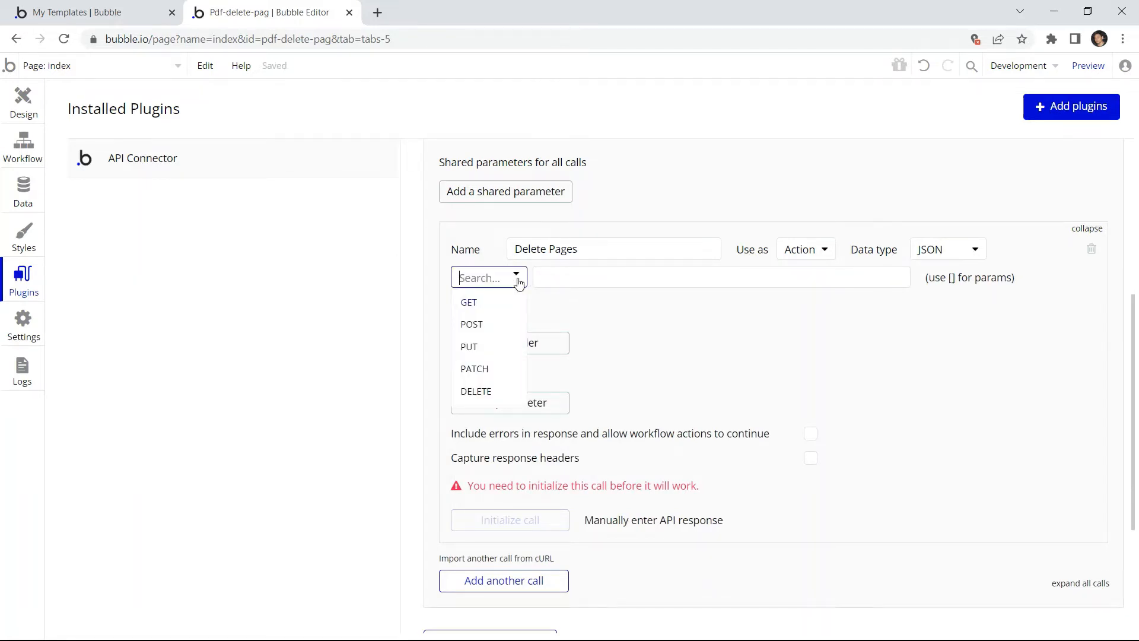
click(472, 324)
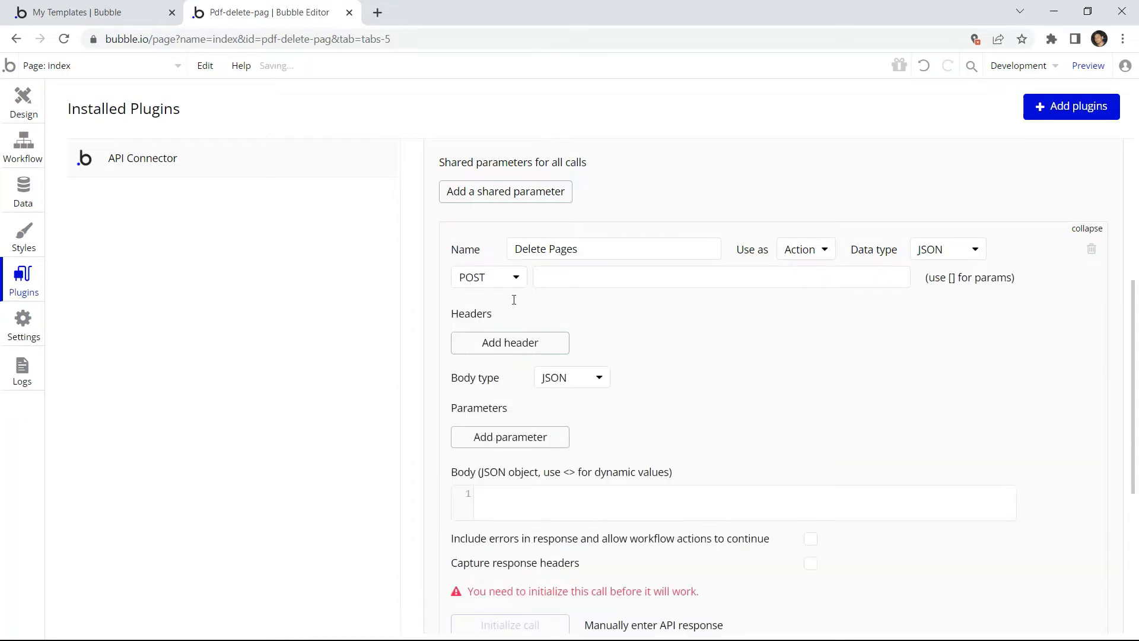
click(546, 283)
text(ht)
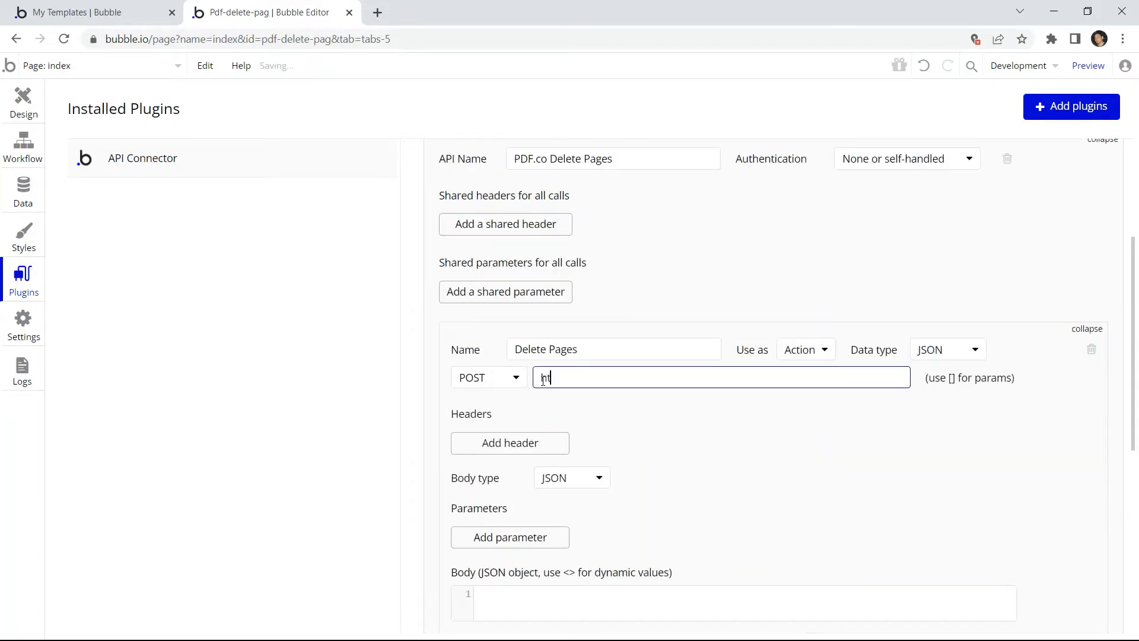
text(tps://api.pdf.co/v1/pdf)
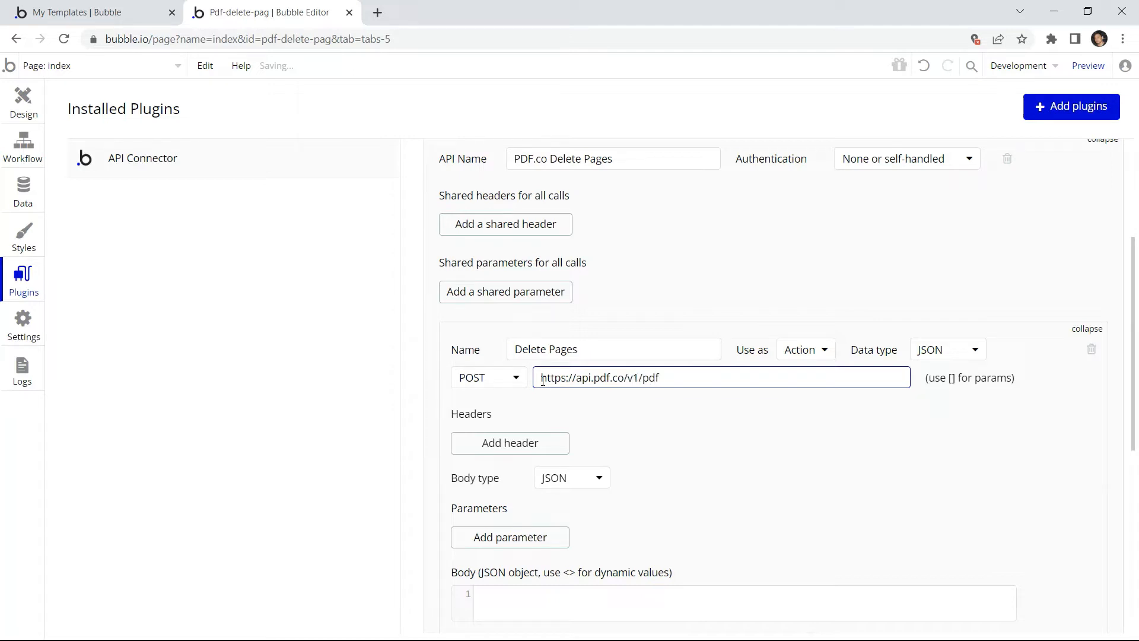
text(/edit/delete-pages)
key(alt+Tab)
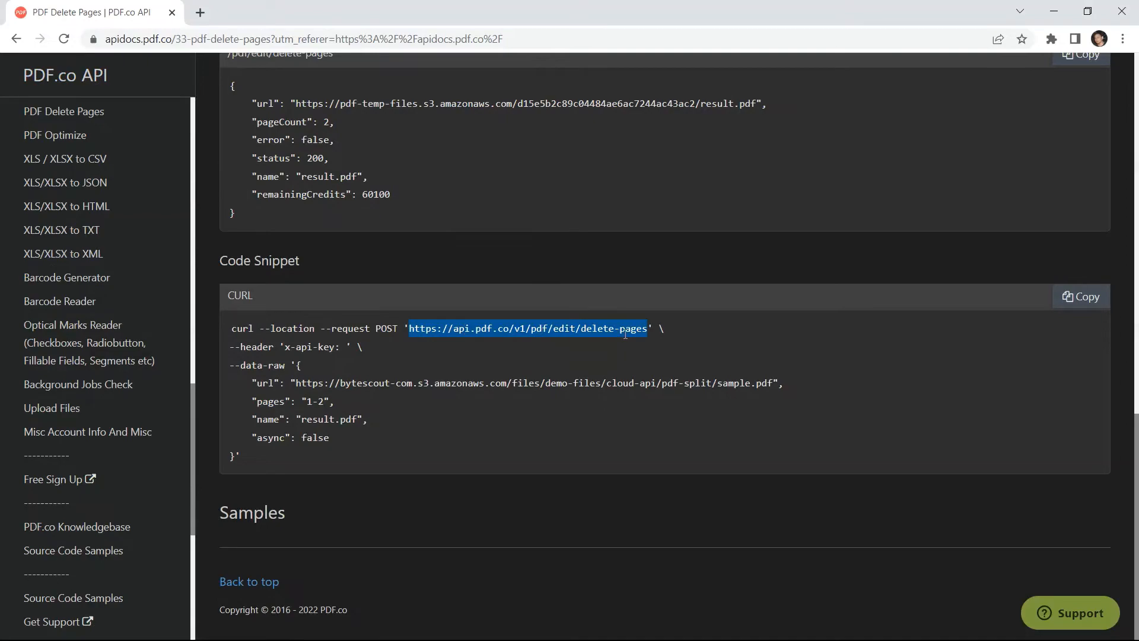
key(alt+Tab)
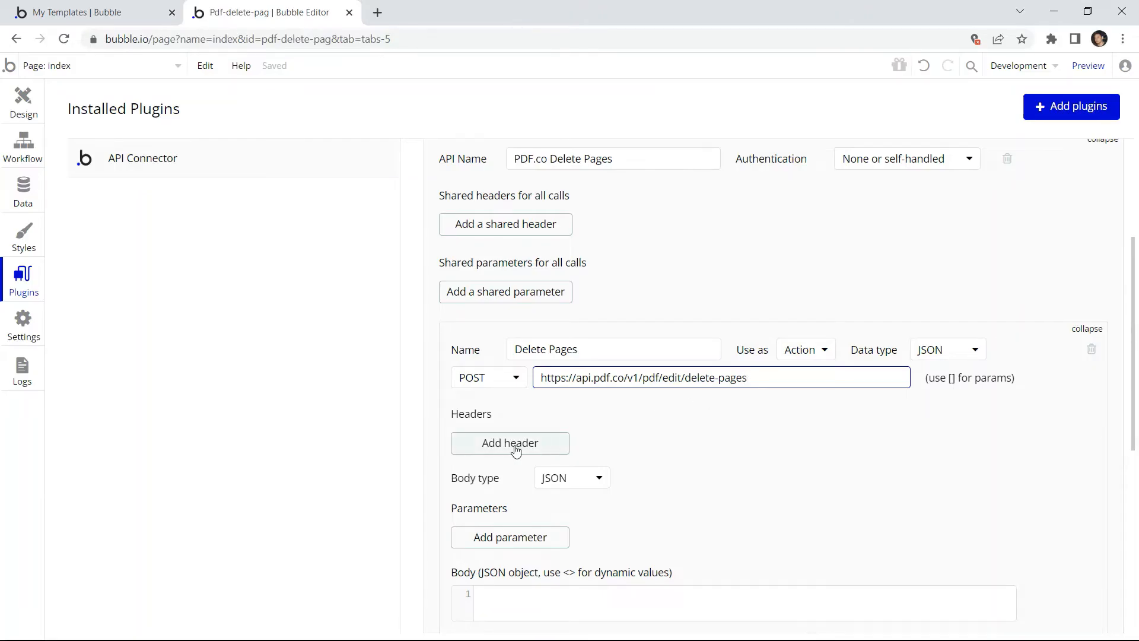
Step: Add an x-api-key header to the call and paste the API key from the PDF.co dashboard as its value
click(514, 349)
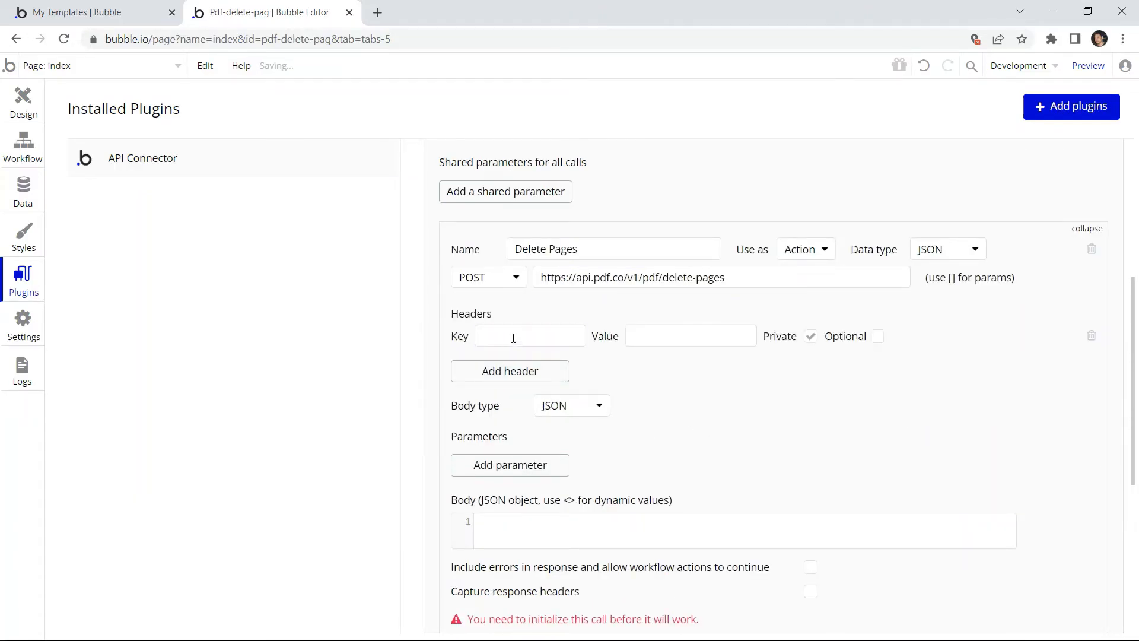
click(513, 339)
text(x-api-key)
click(633, 336)
key(ctrl+v)
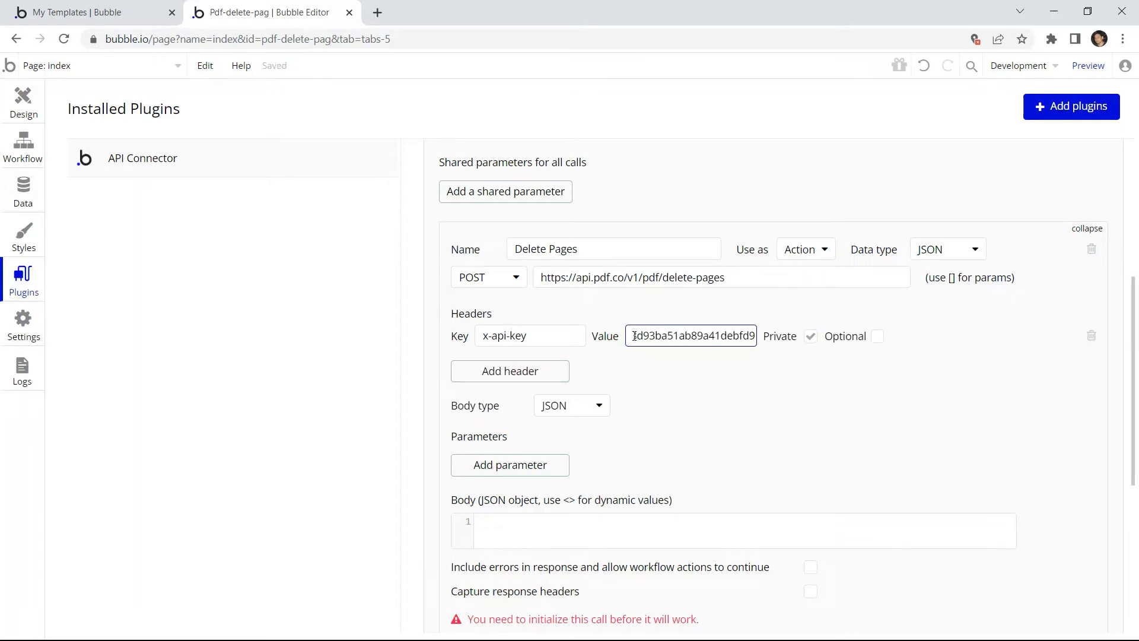
key(alt+Tab)
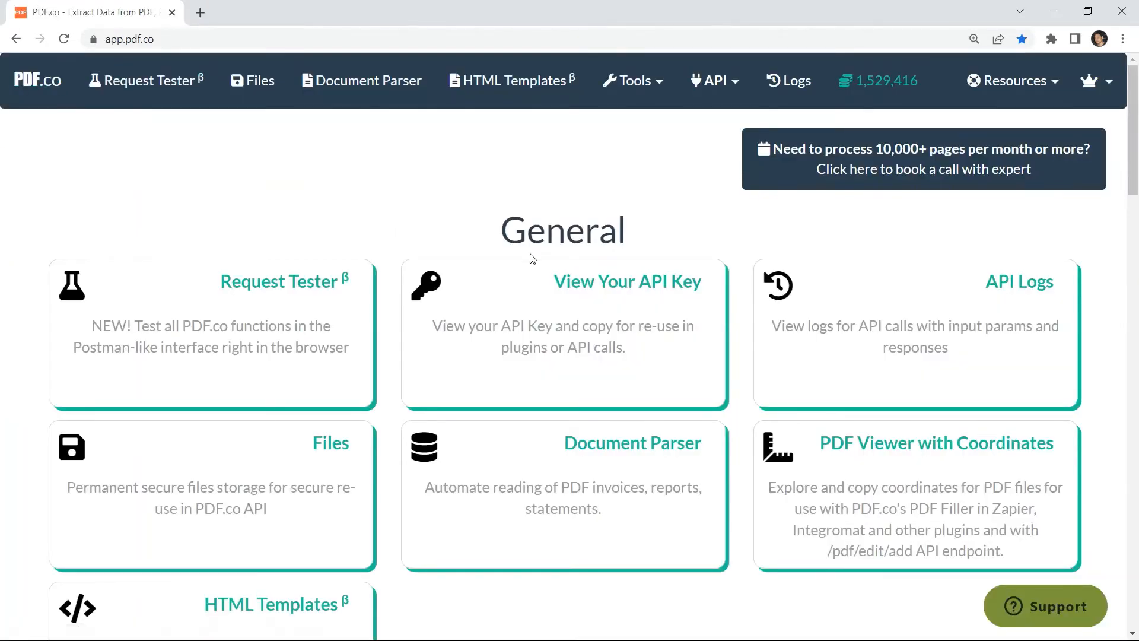
click(597, 283)
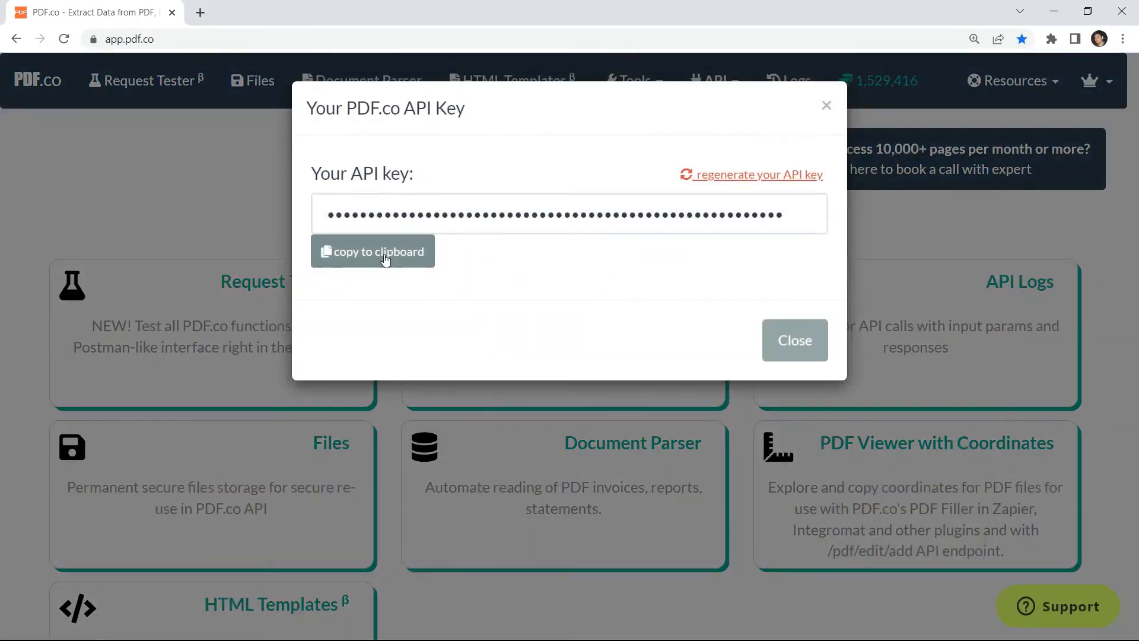
click(385, 259)
key(alt+Tab)
Step: Add a second header with the key accept and the value application/file
click(510, 372)
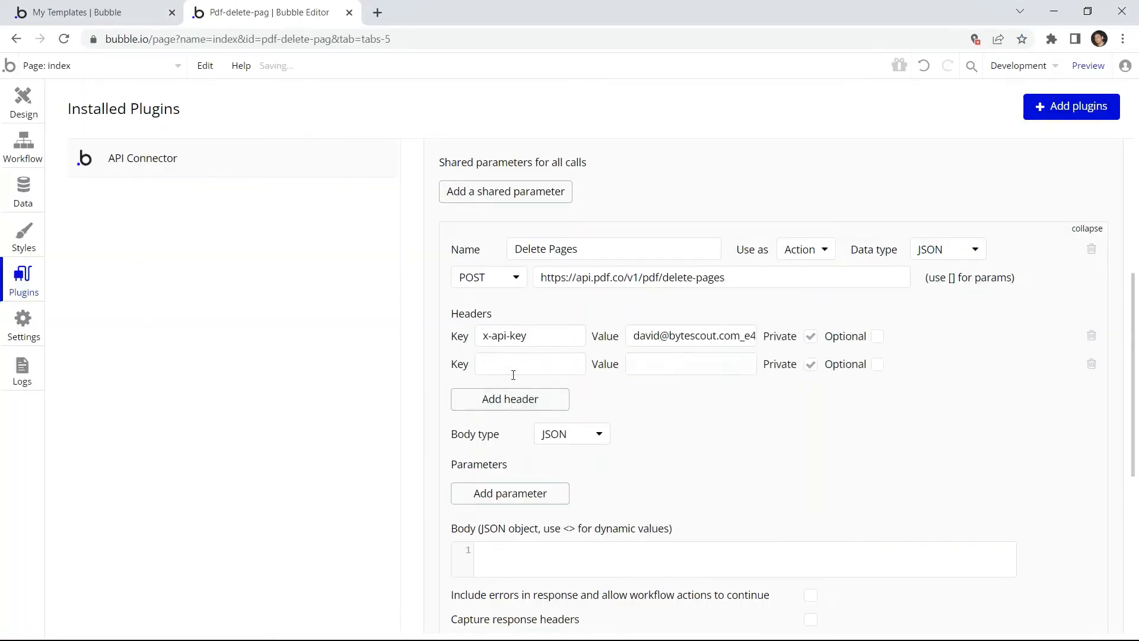
click(492, 365)
text(accept)
click(639, 365)
text(application)
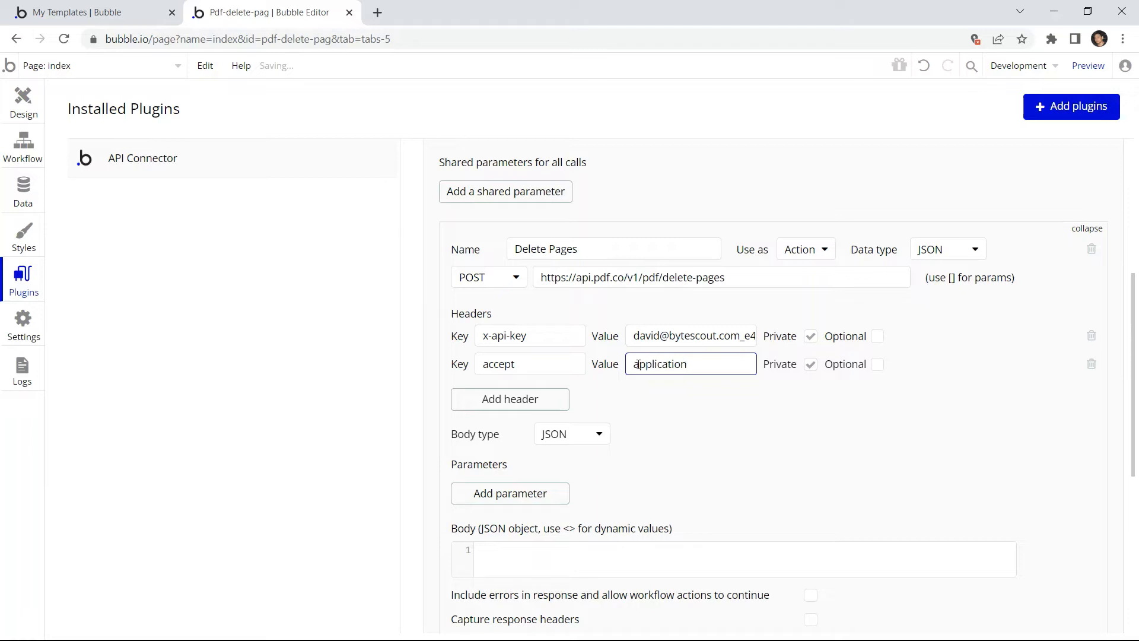
text(/file)
Step: Add a url parameter and paste the link to the pdf-split sample.pdf demo file as its value
click(503, 504)
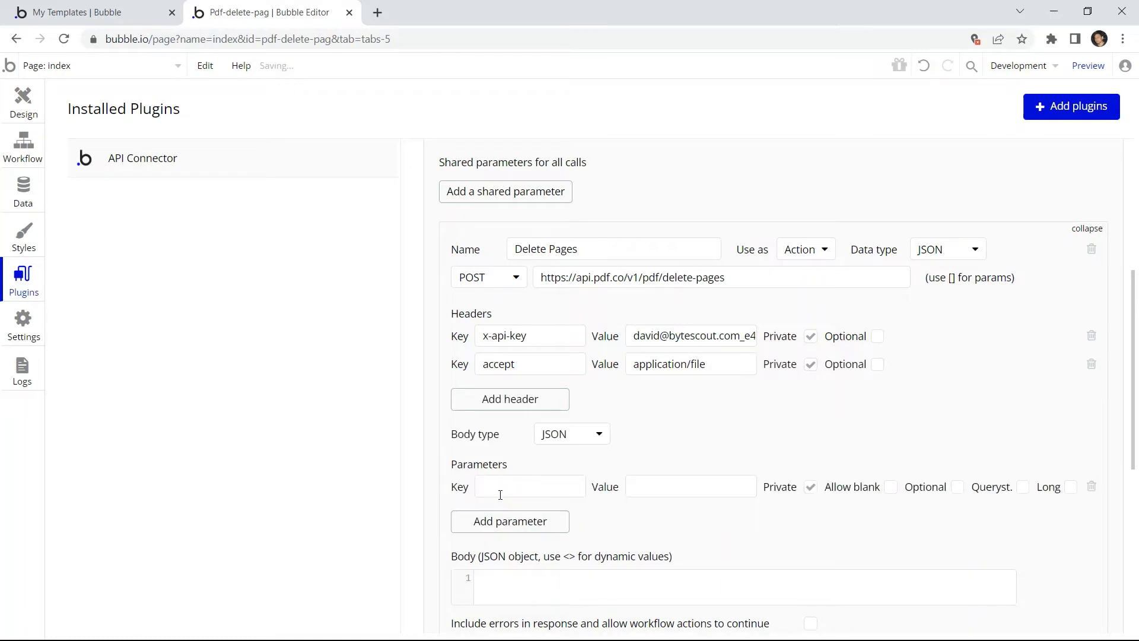
click(499, 489)
text(url)
click(651, 487)
key(ctrl+v)
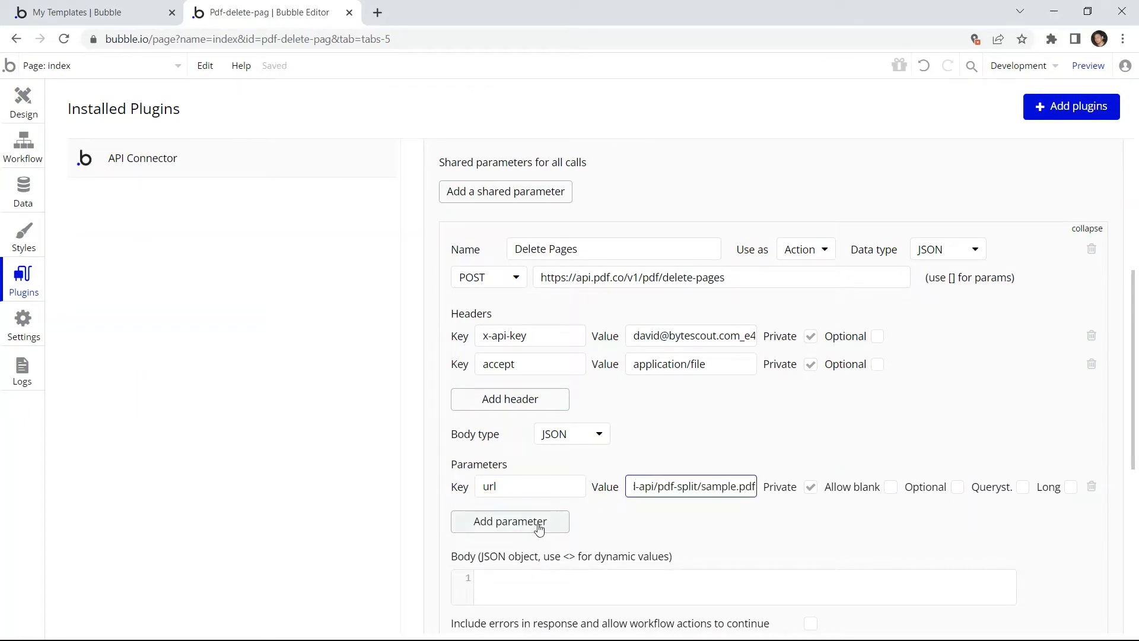
Step: Add a second parameter with the key pages and the value 1-2
click(537, 521)
click(518, 515)
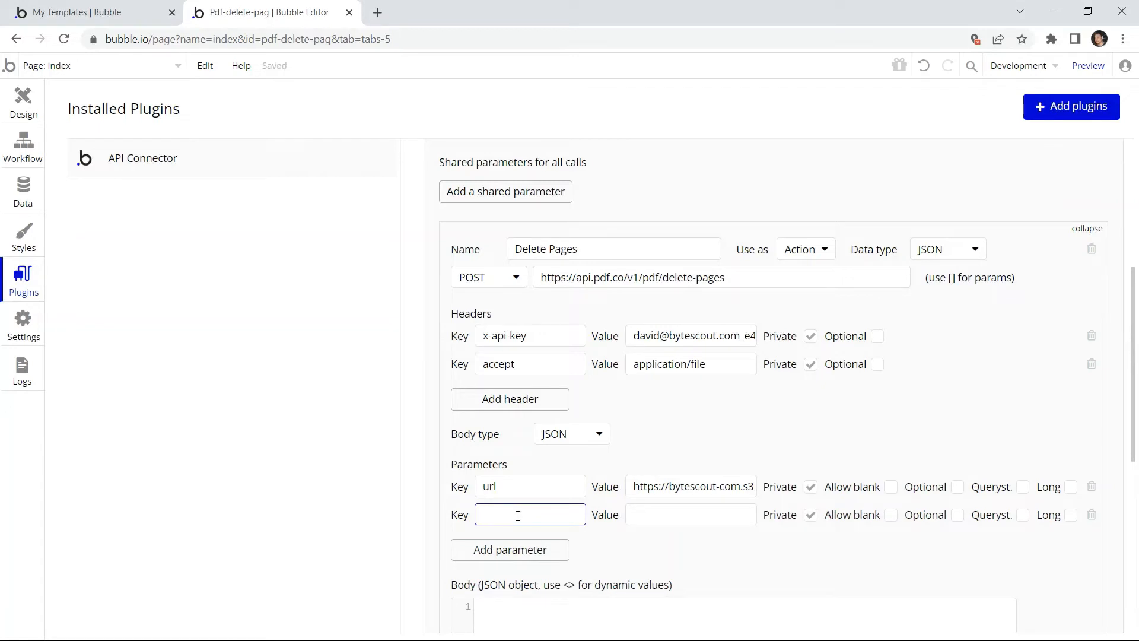
text(pages)
click(639, 515)
text(1)
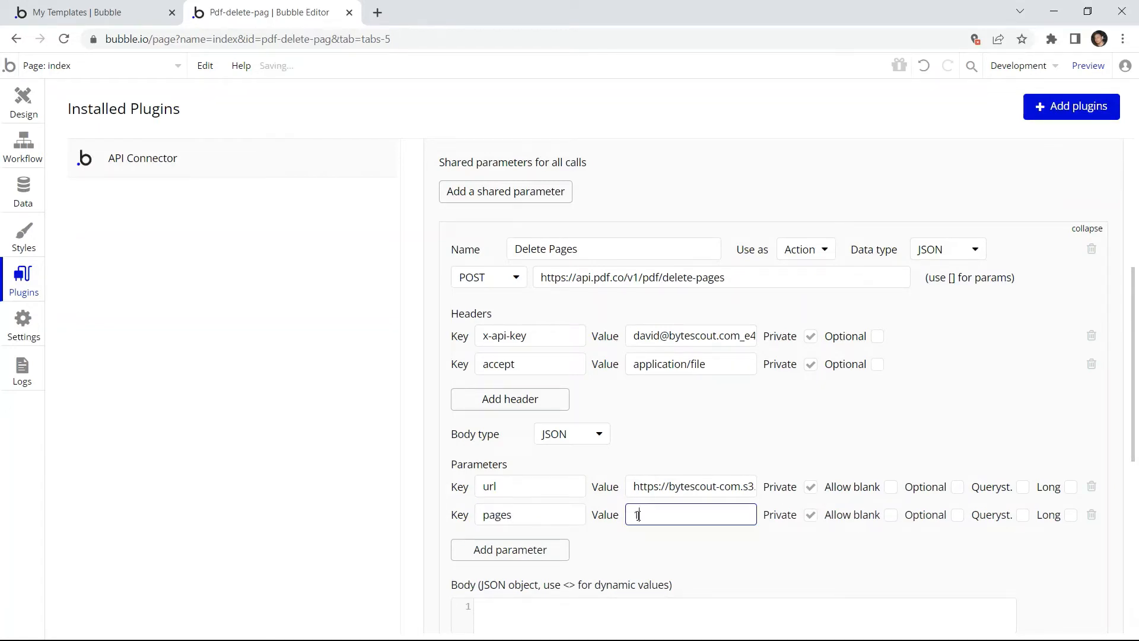
text(-2)
Step: Make the url and pages parameters non-private and send both as querystring parameters
click(811, 491)
click(1024, 490)
click(1022, 517)
Step: Initialize the Delete Pages call and save its returned values with the detected data types
drag(1136, 457, 1136, 566)
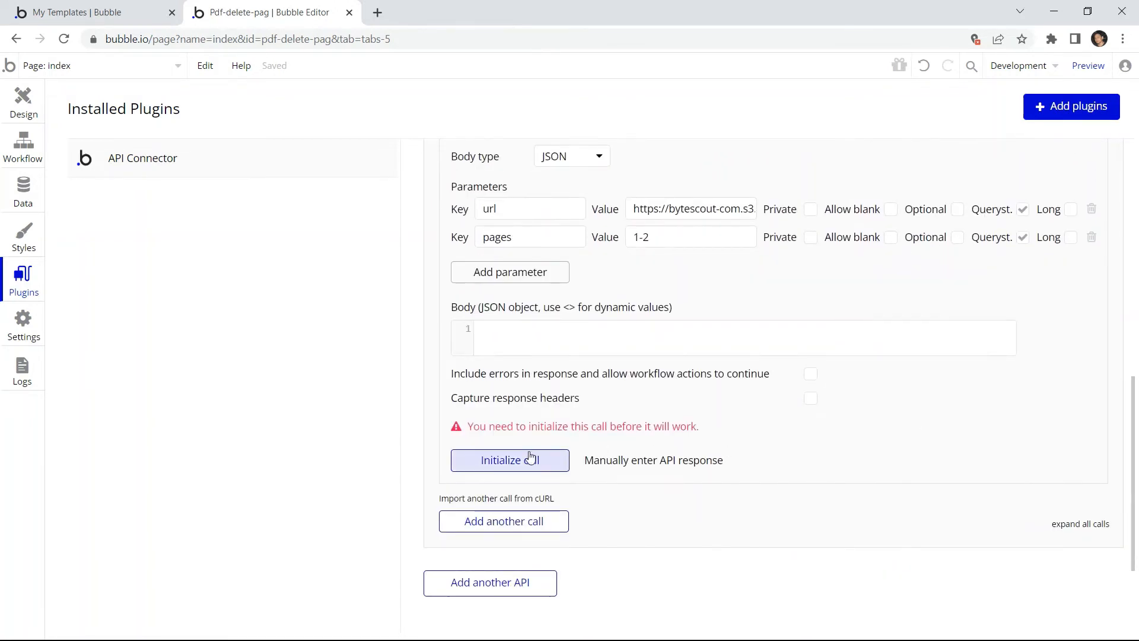
click(506, 462)
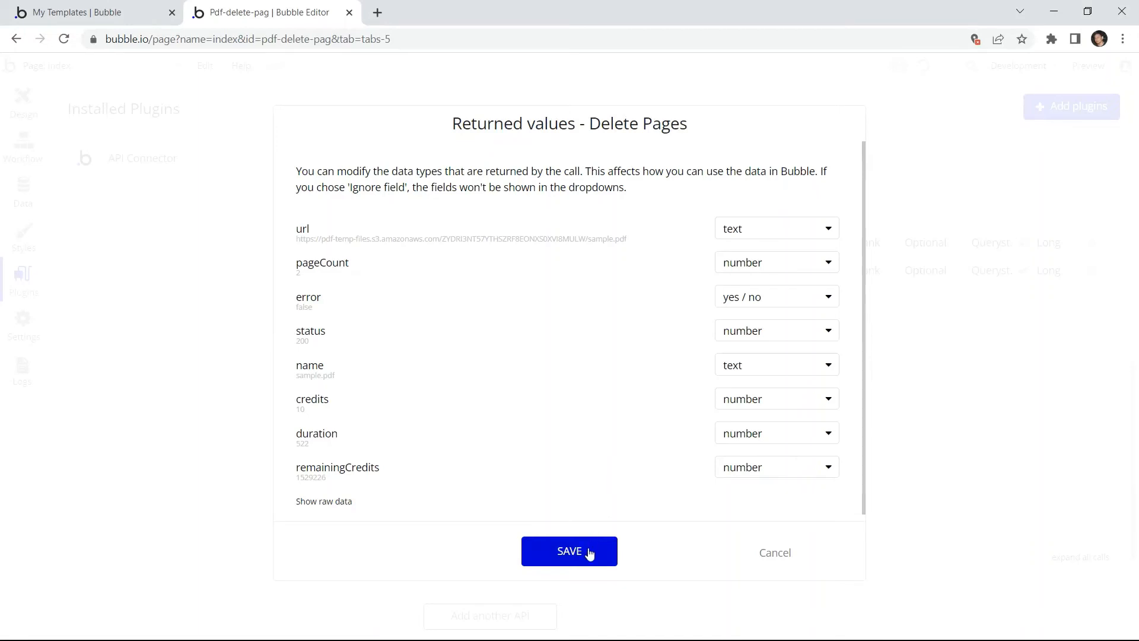
click(584, 554)
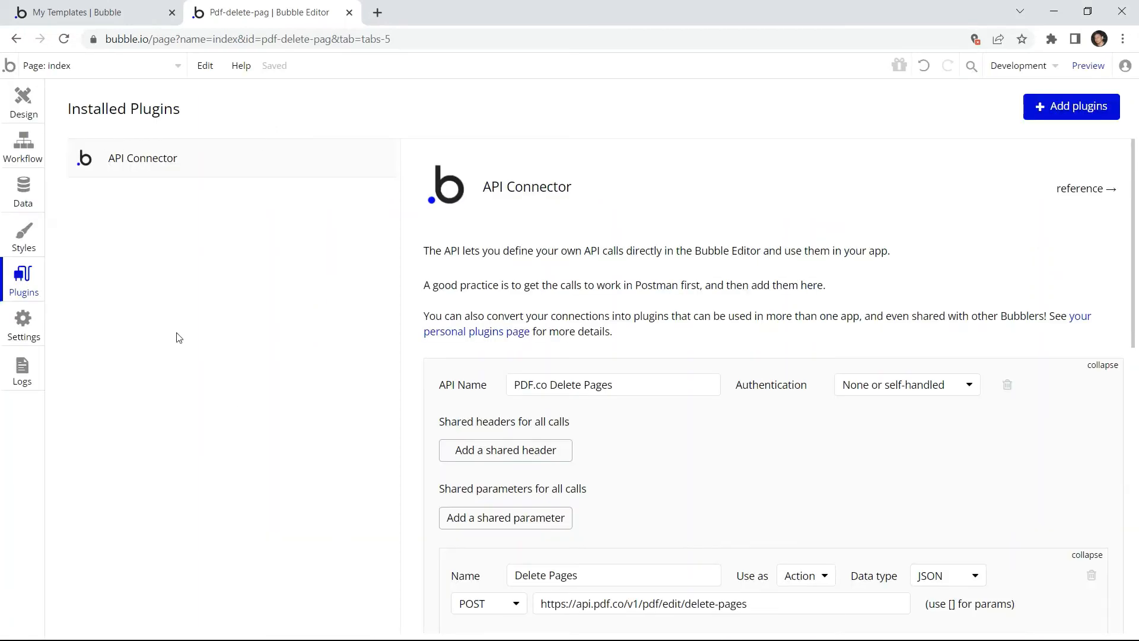
Step: Create a workflow event that runs when the Send Requests button is clicked
click(27, 152)
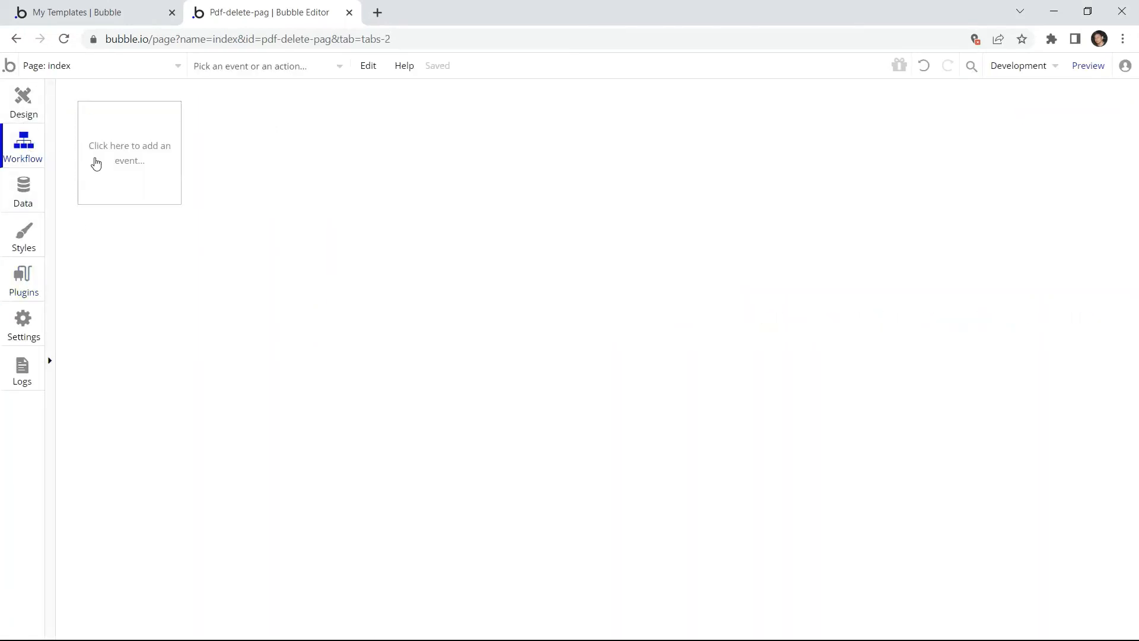
click(132, 167)
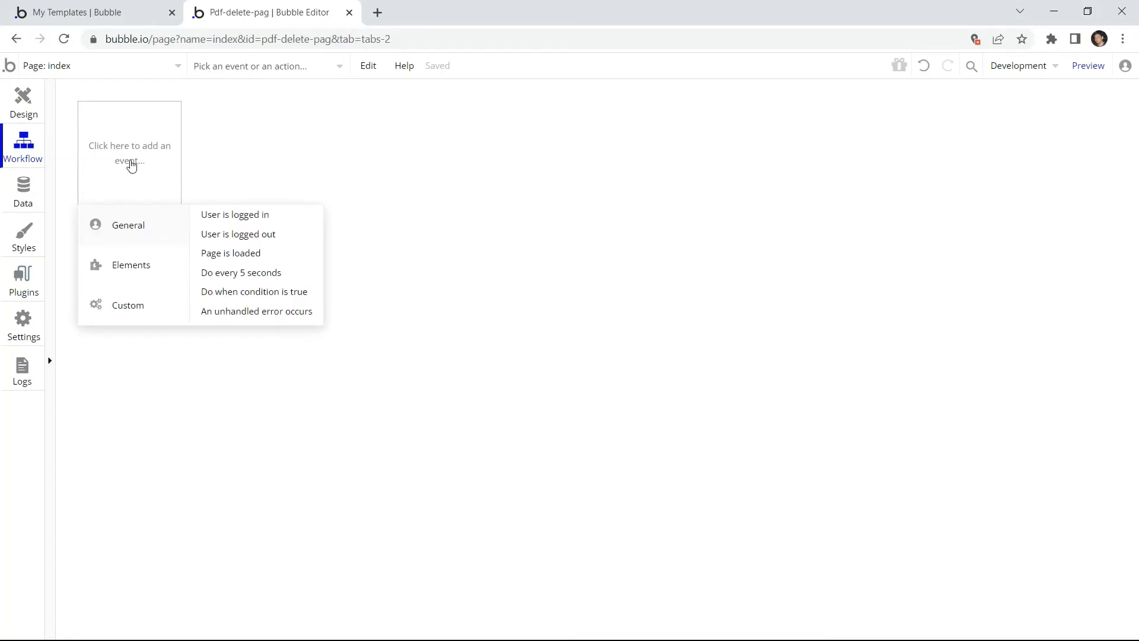
mouse_move(134, 267)
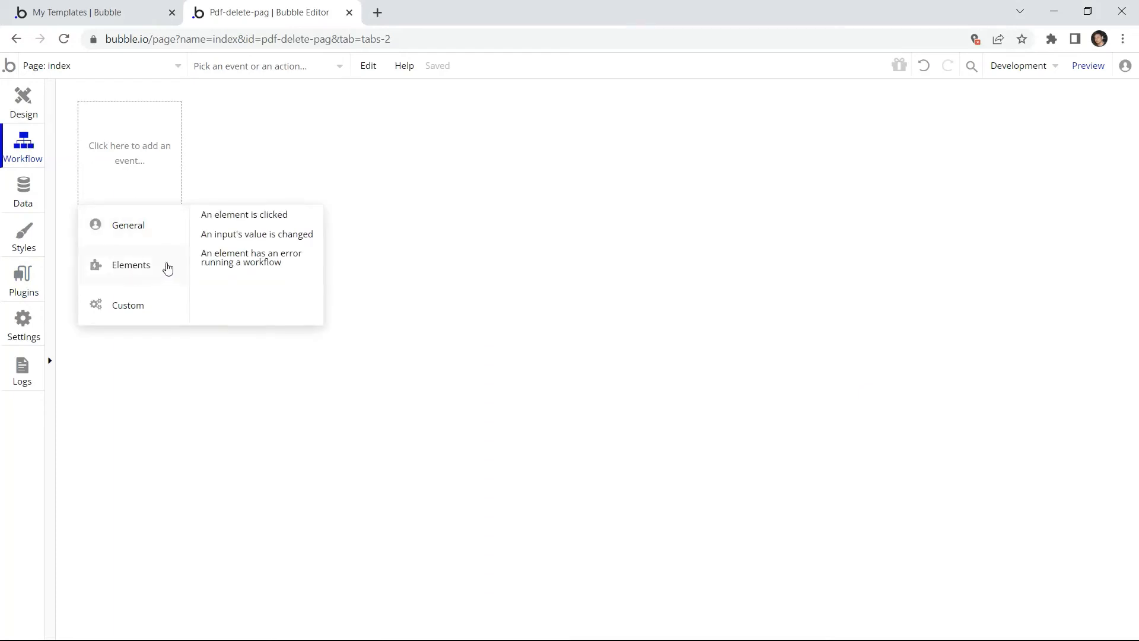
click(221, 218)
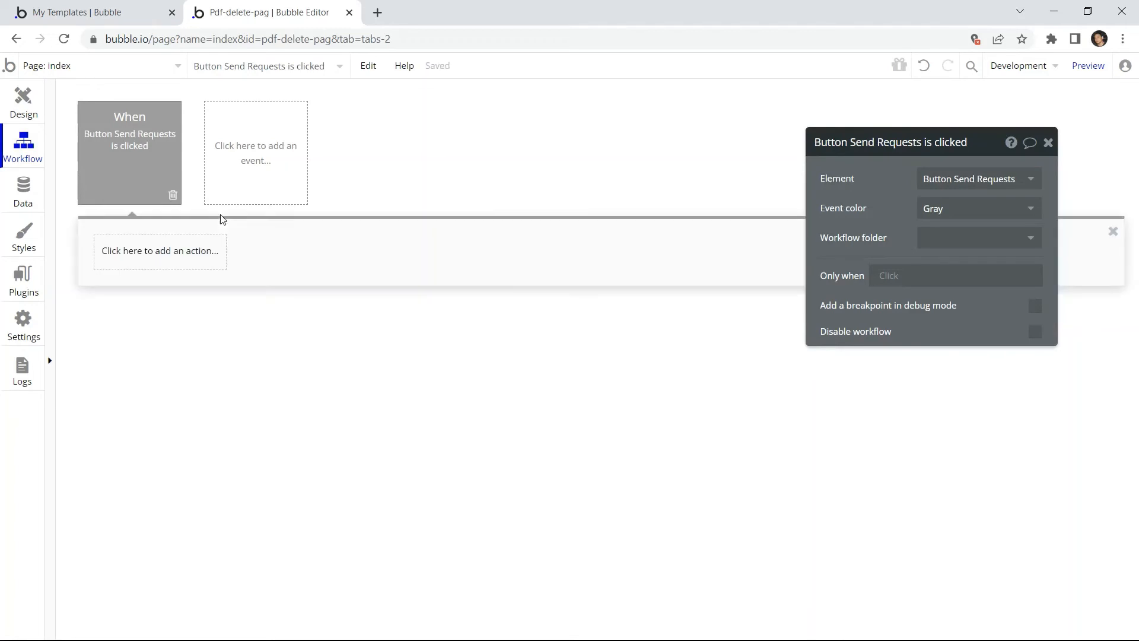
Step: Add the plugin action "PDF.co Delete Pages - Delete Pages" as the first step of the button's workflow
click(134, 257)
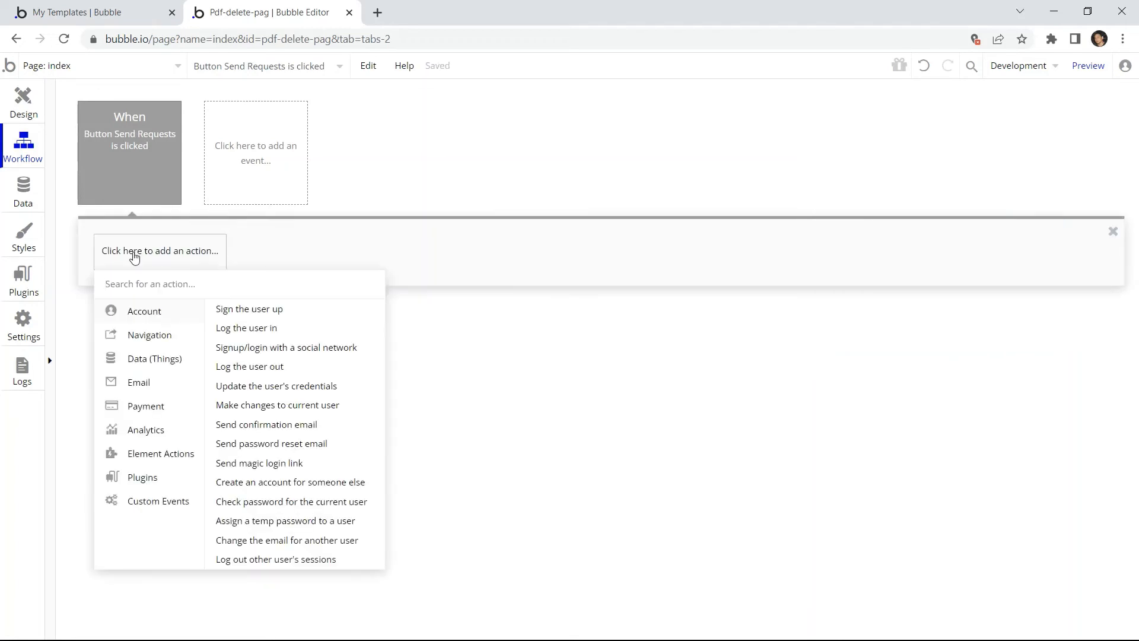
mouse_move(145, 477)
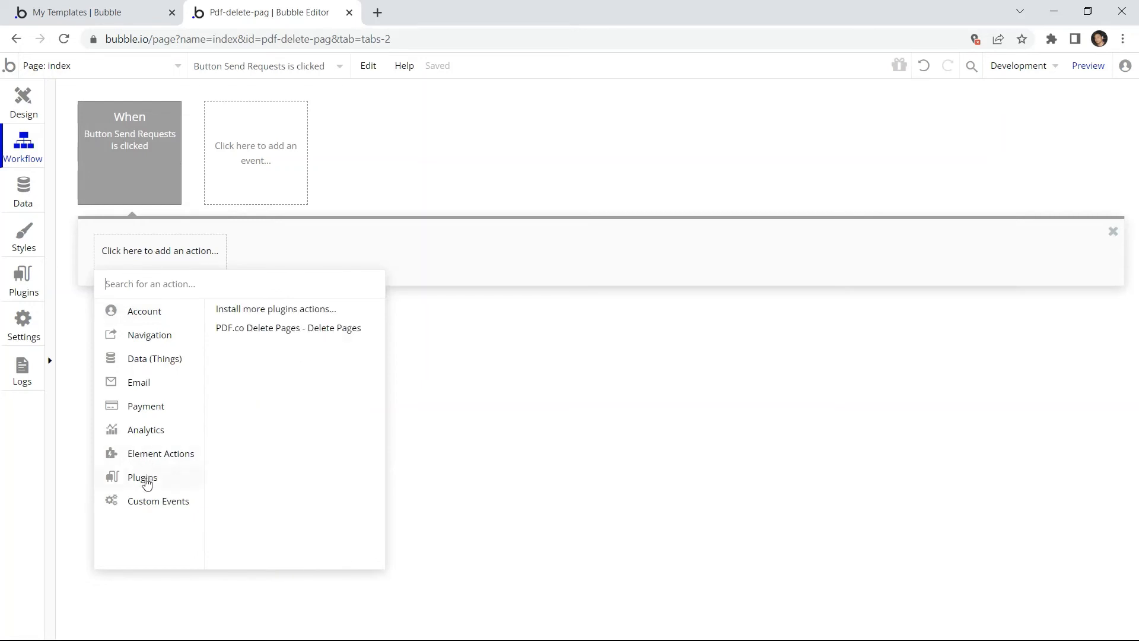
click(264, 329)
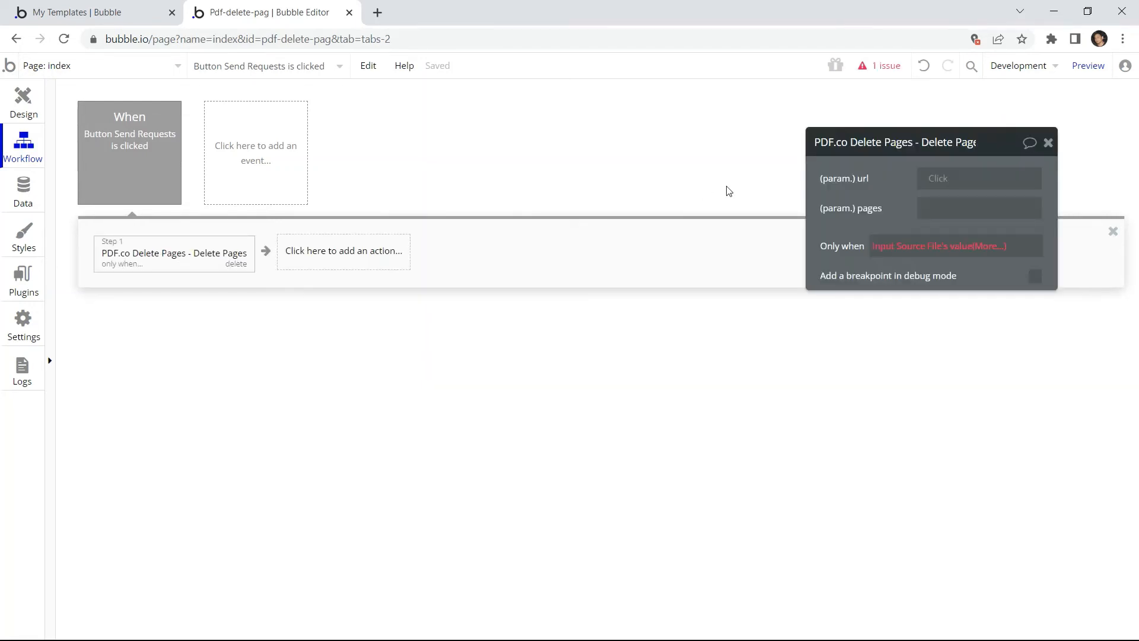
Step: Set the action's url parameter to Input Source File's value and its pages parameter to 1-2
click(939, 180)
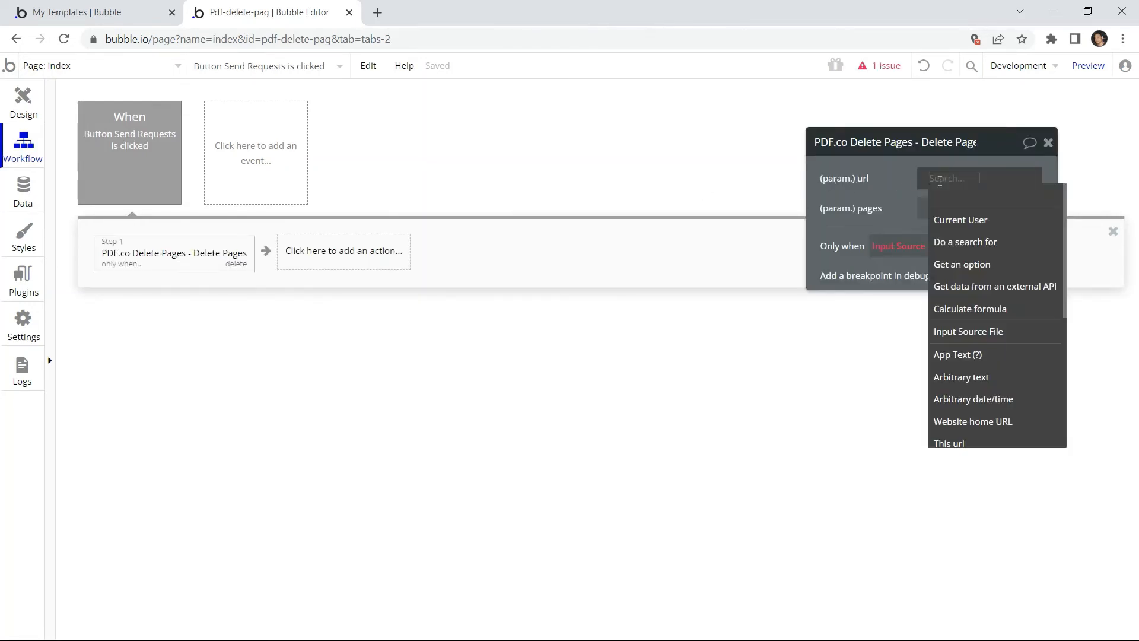
click(958, 331)
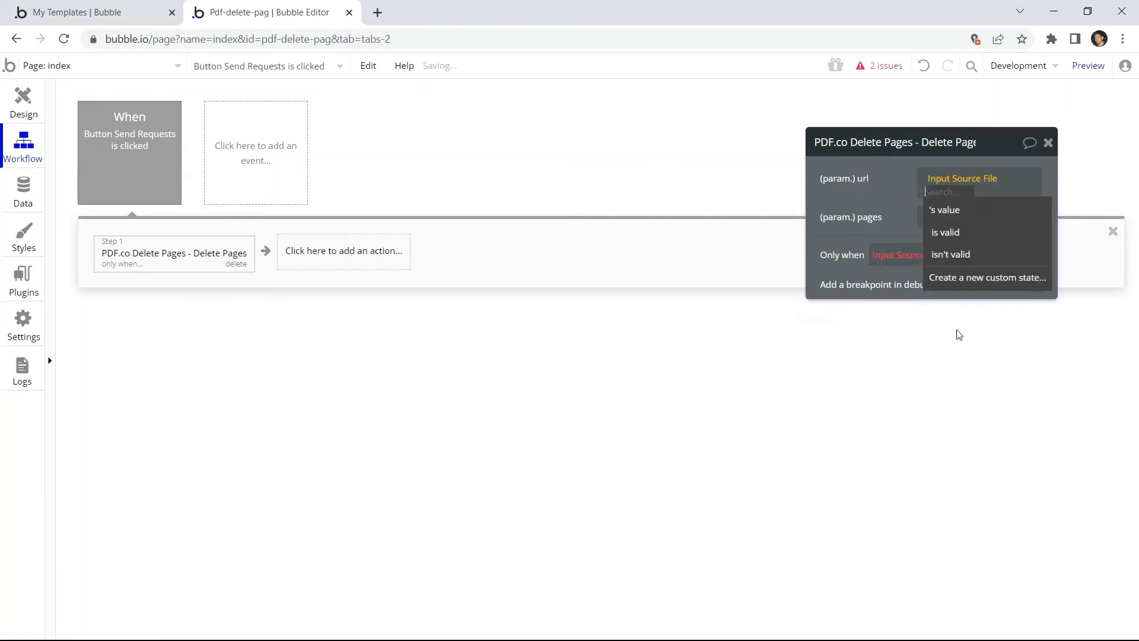
click(943, 210)
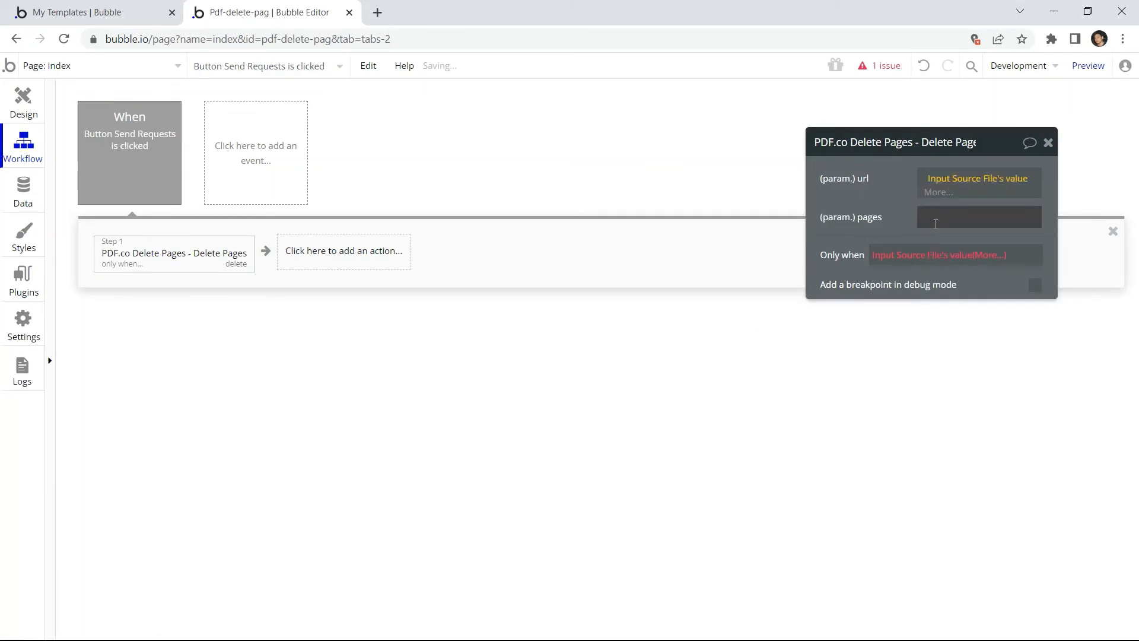
click(935, 220)
text(1)
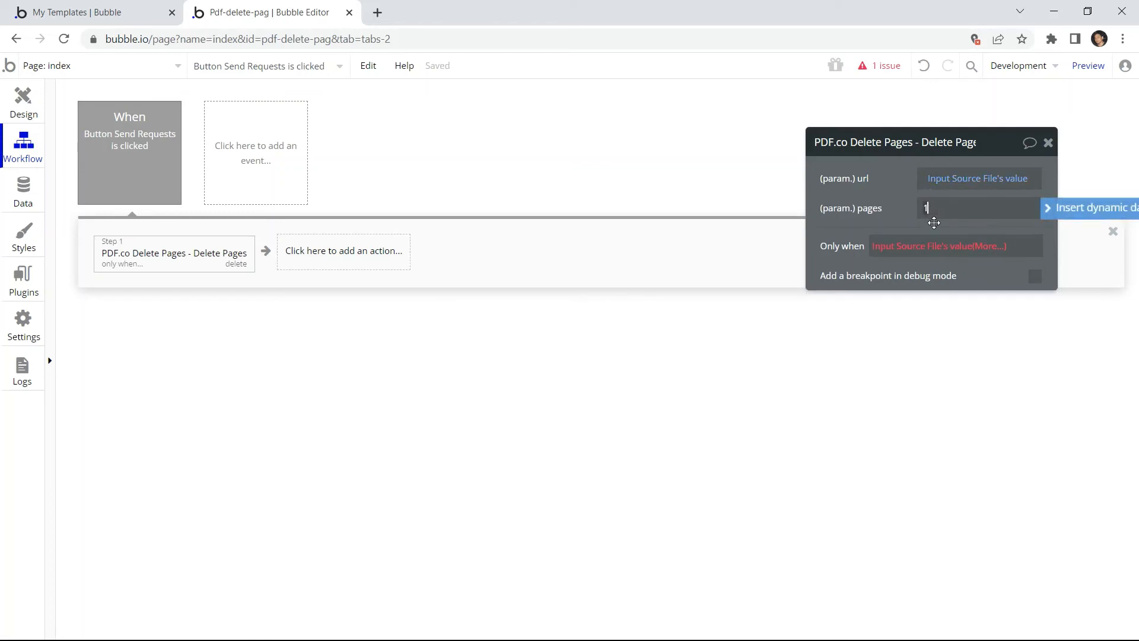
text(-2)
Step: Add the navigation action "Open an external website" as the second step of the Send Requests button's workflow
click(374, 255)
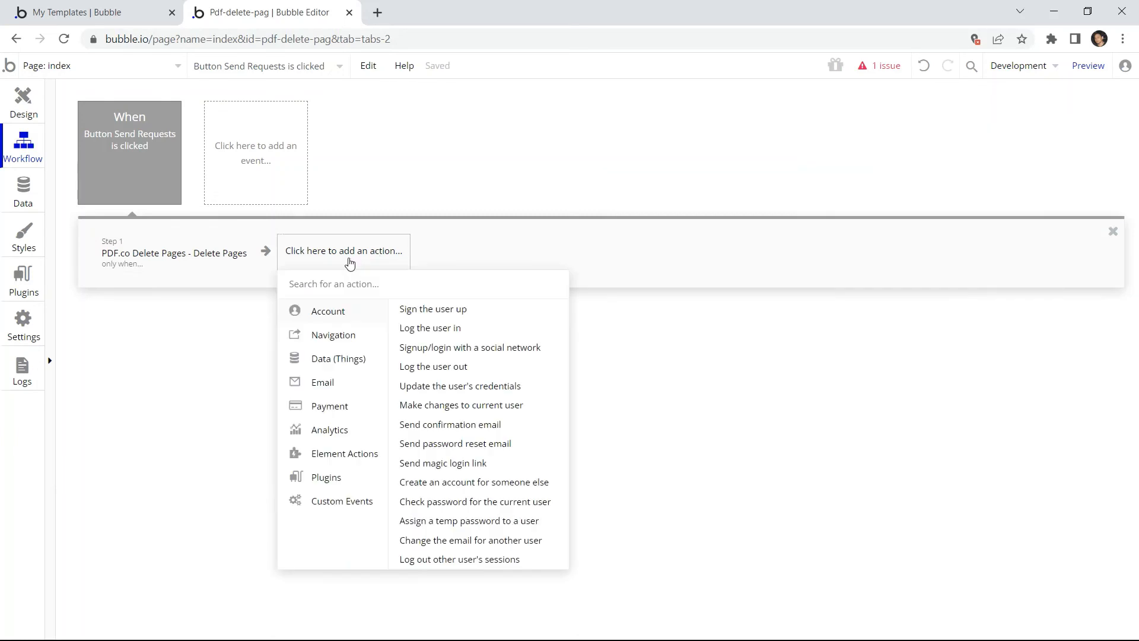
mouse_move(341, 334)
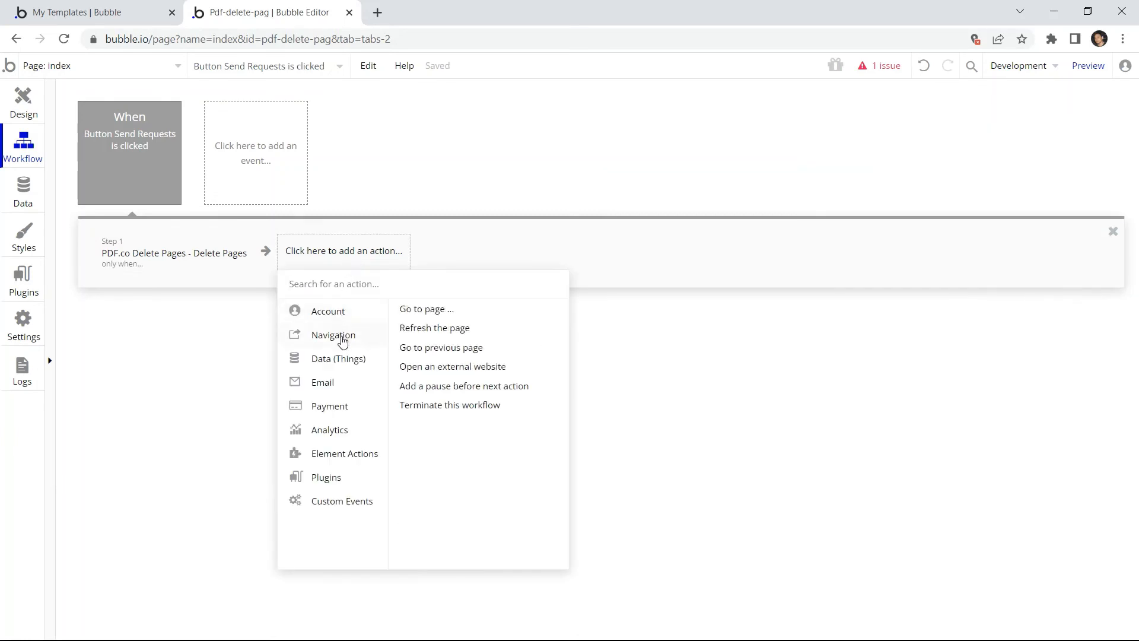
click(426, 368)
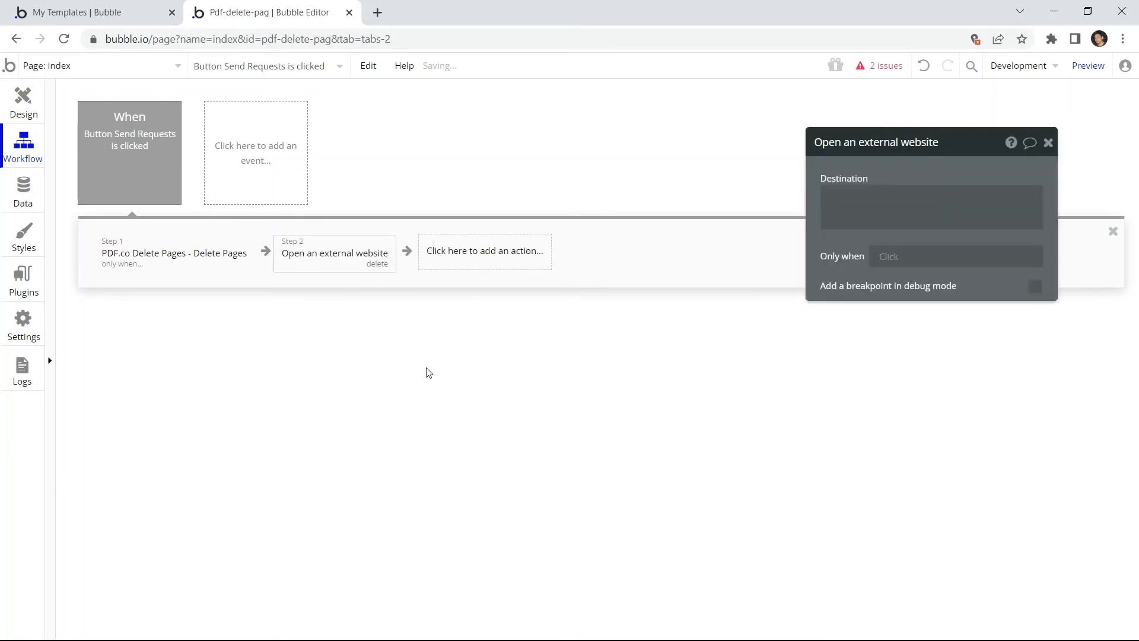
Step: Set the external website action's destination to the url from the result of step 1 (PDF.co Delete Pages)
click(846, 201)
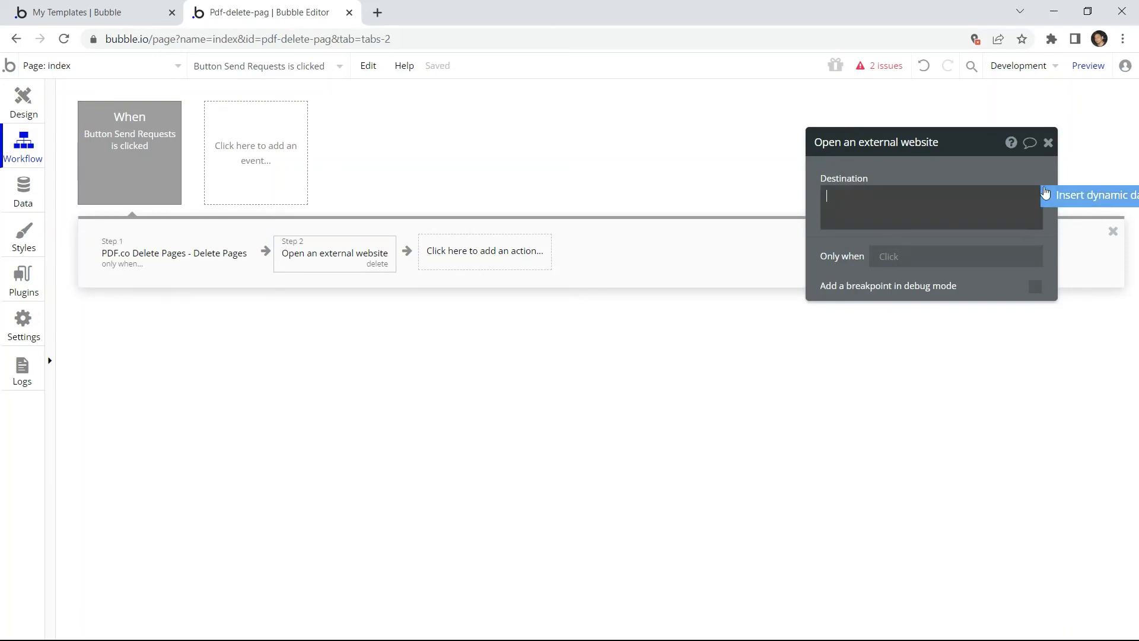
click(1072, 197)
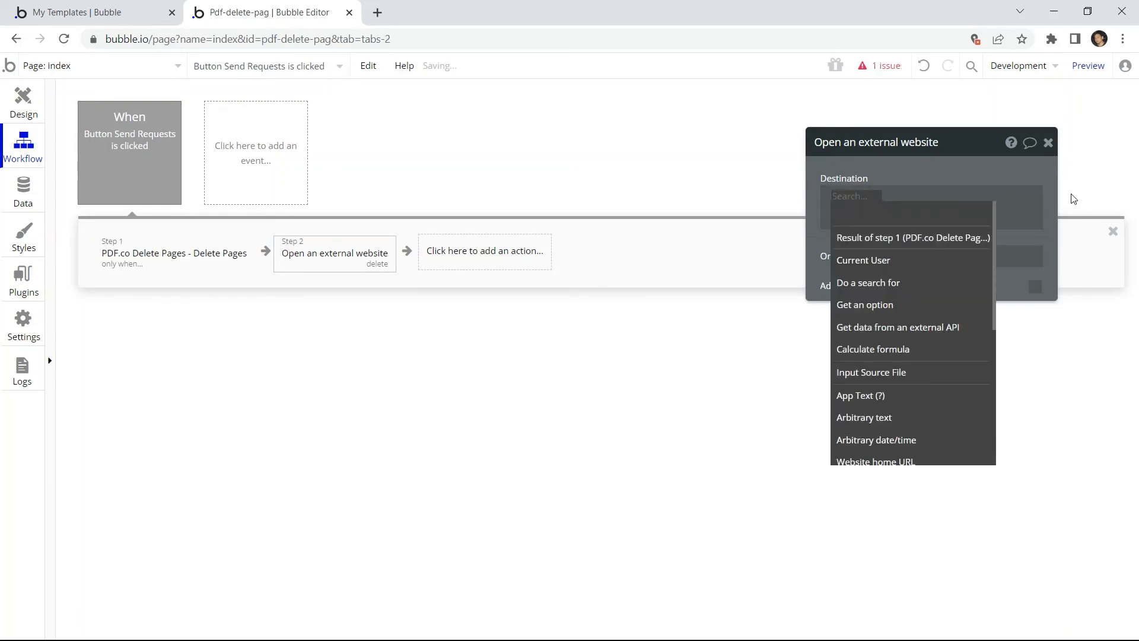
click(968, 239)
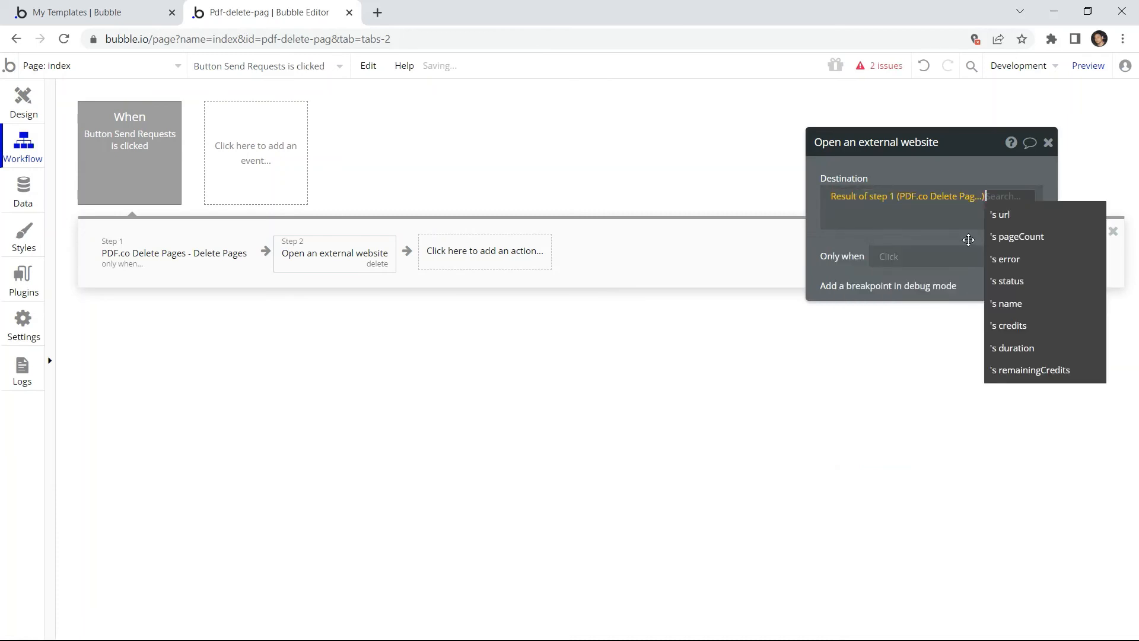
click(1013, 216)
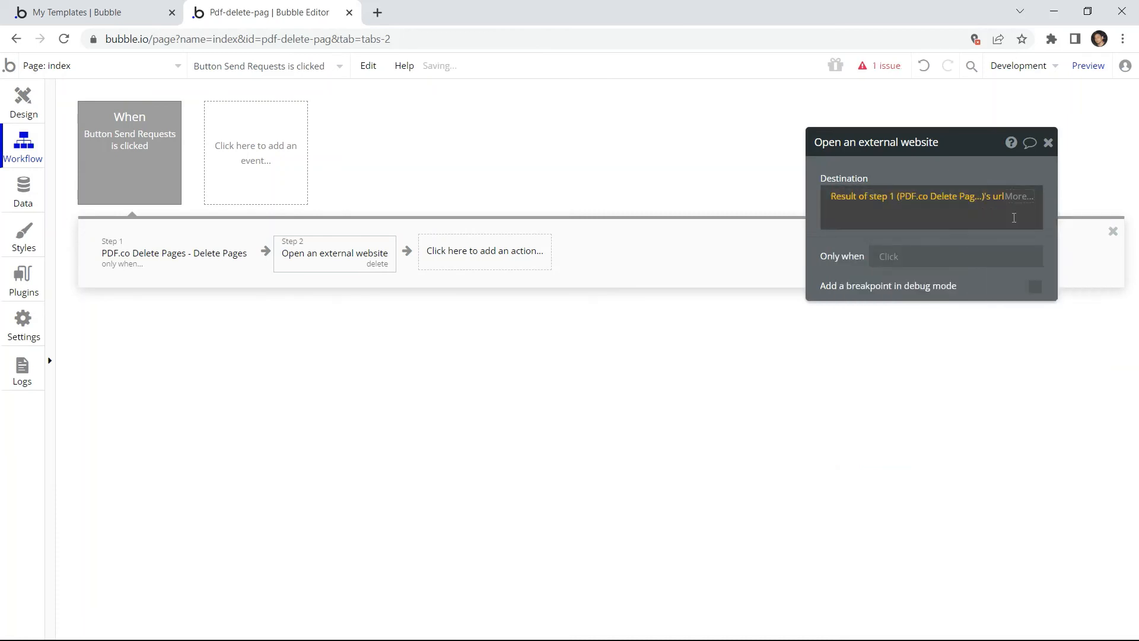
Step: Preview the page, send the request with the pdf-split/sample.pdf link as Source File, and view the second page of the resulting PDF
click(1081, 69)
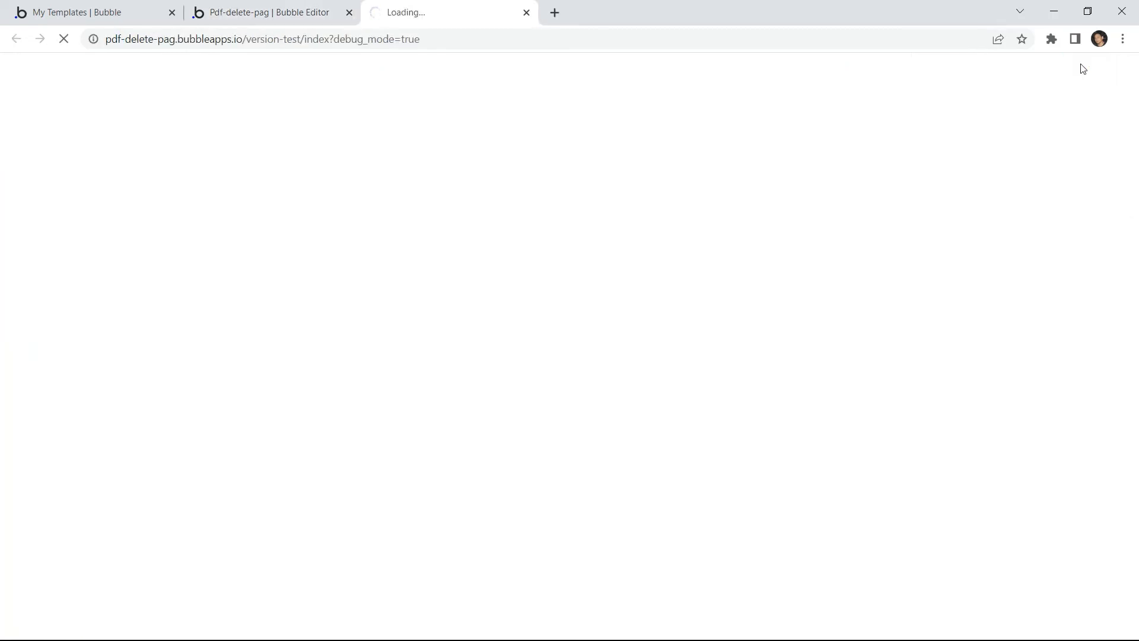
click(172, 170)
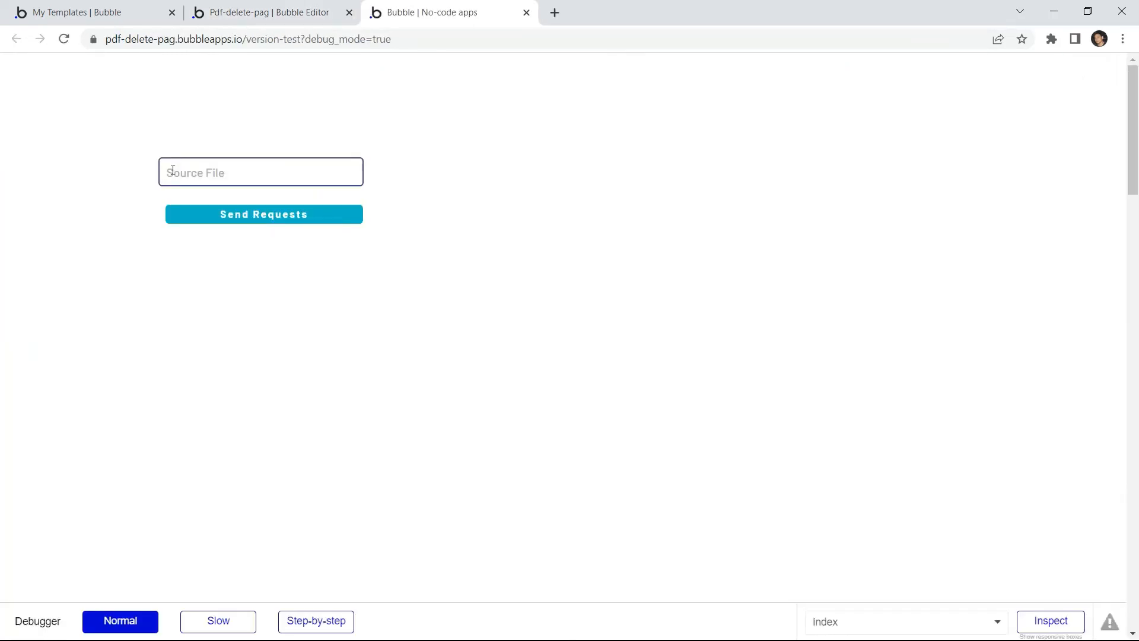
key(ctrl+v)
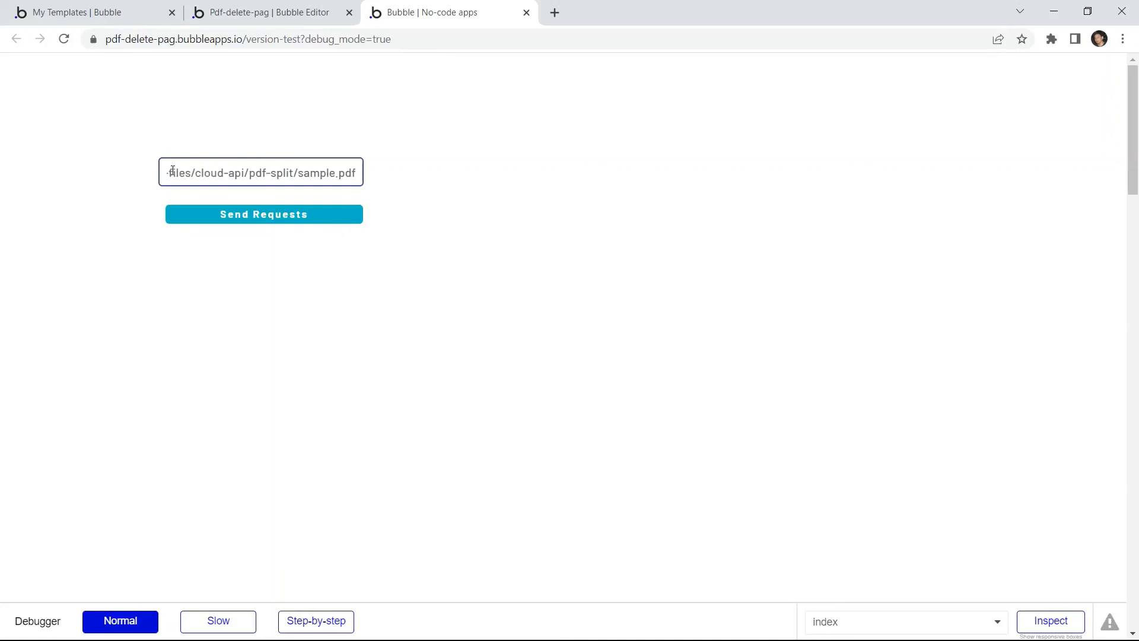
click(255, 220)
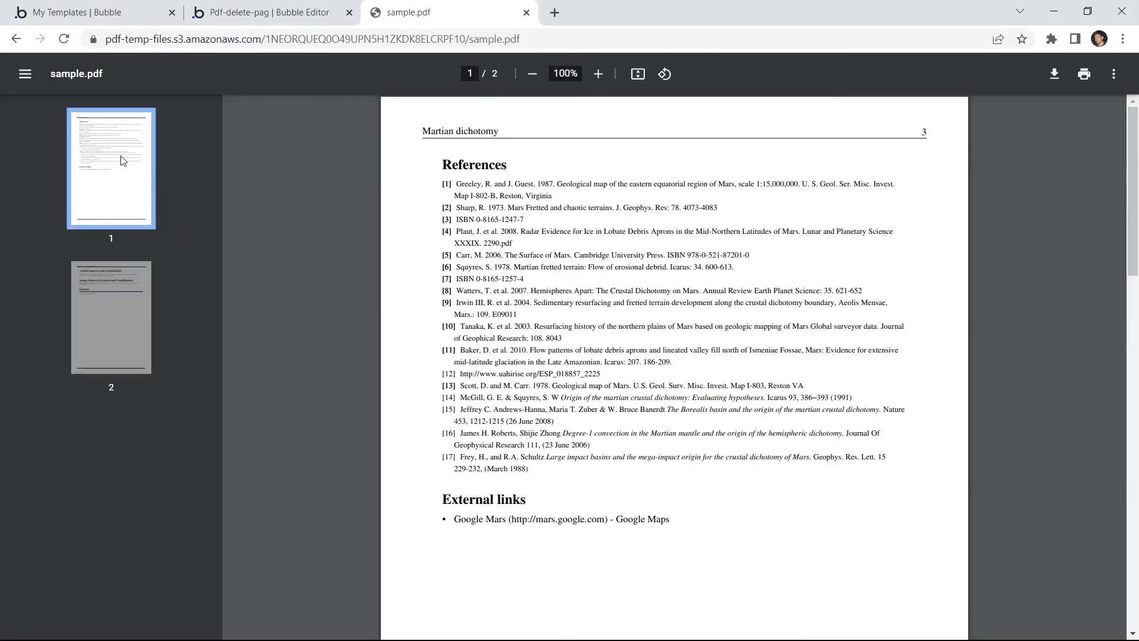
click(114, 311)
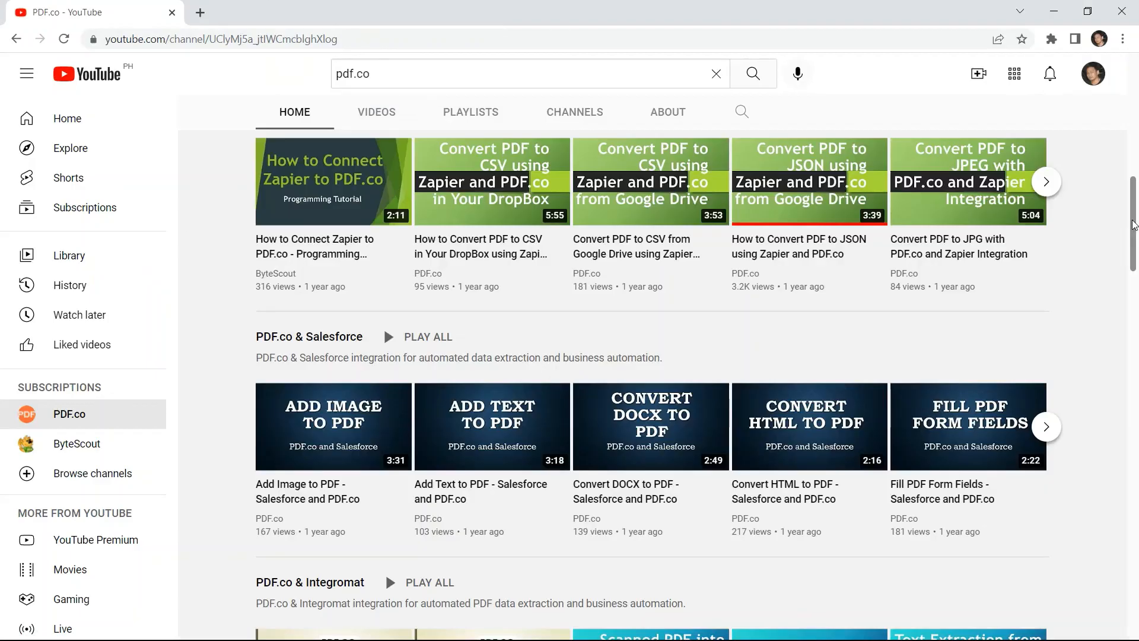
Step: Subscribe to the PDF.co YouTube channel and open its notification options
scroll(653, 356, down, 8)
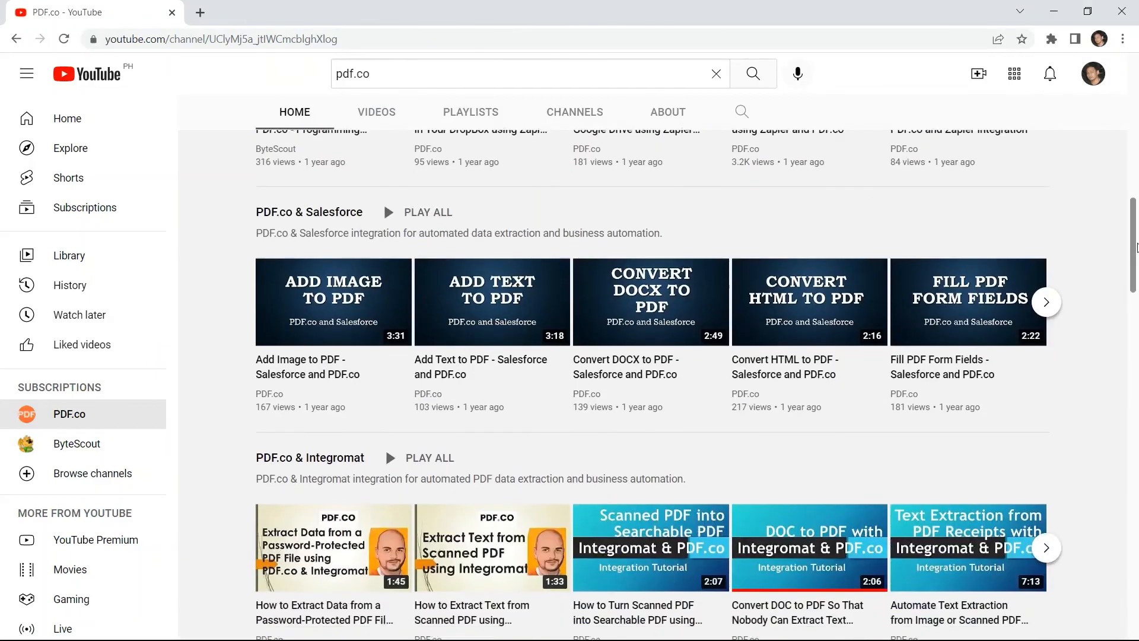
scroll(1137, 314, down, 1)
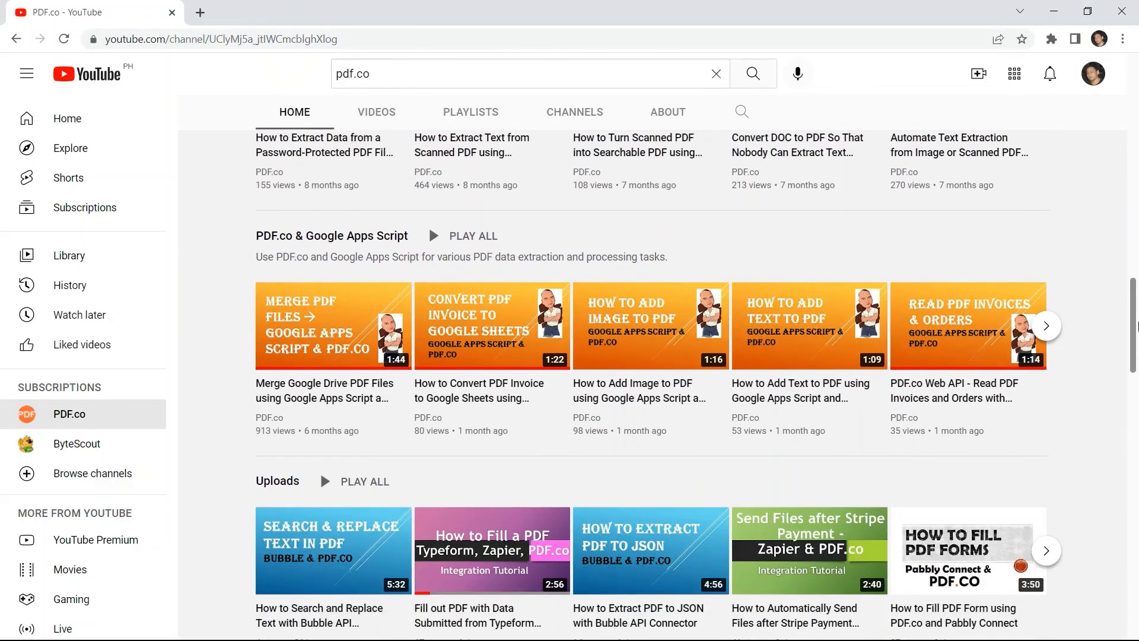
scroll(1134, 251, up, 4)
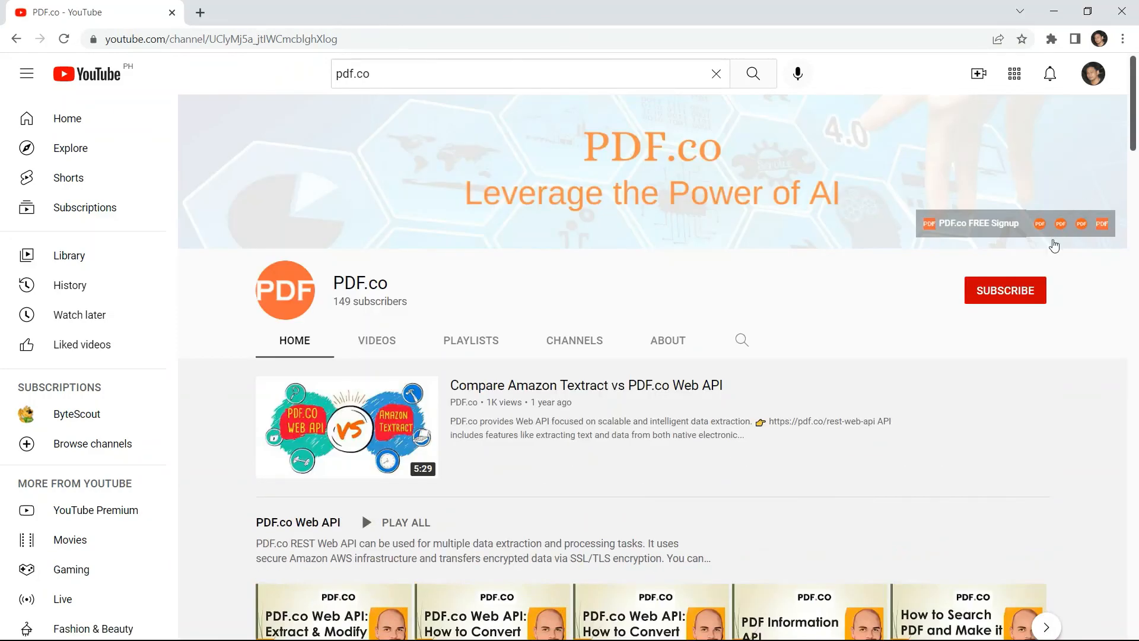
click(1002, 296)
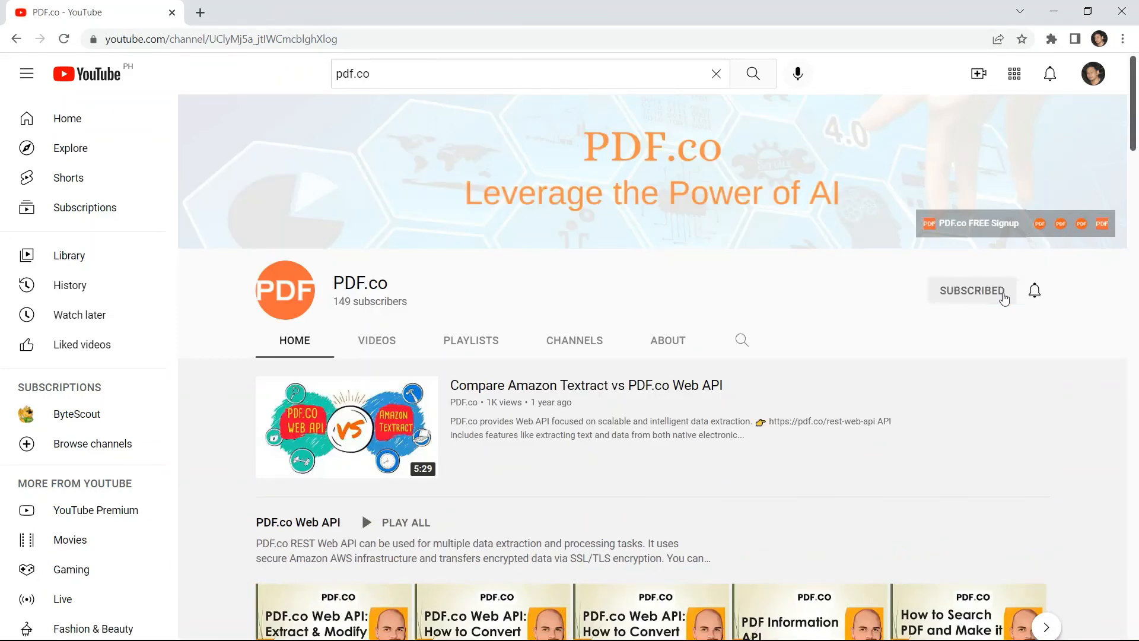
click(1034, 292)
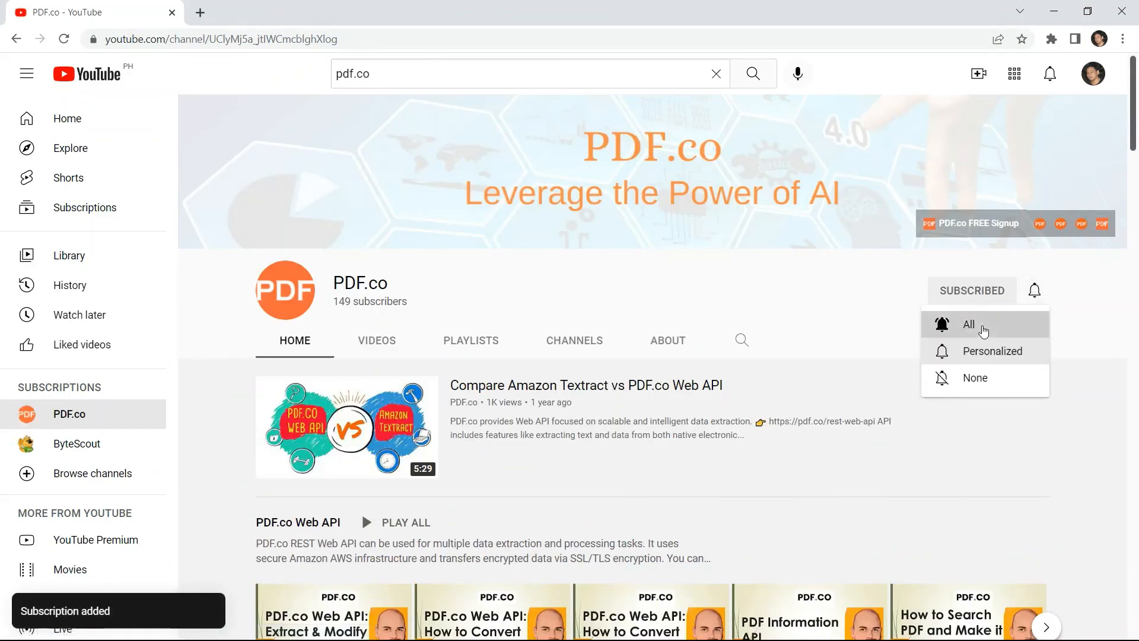